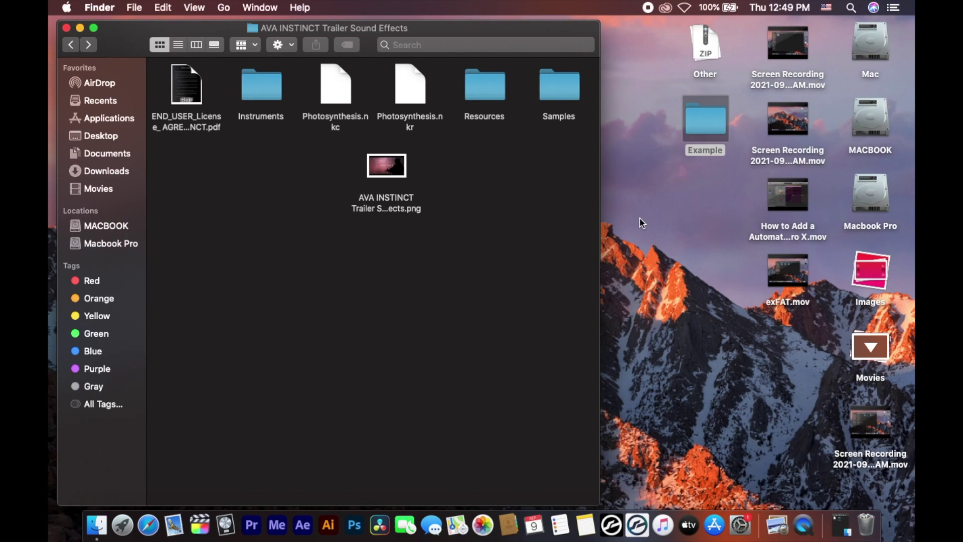
In Kontakt 5, try adding the AVA INSTINCT Trailer Sound Effects folder as a library, dismiss the no-library alert, and close Kontakt.
{"action": "left_click", "coordinate": [638, 525]}
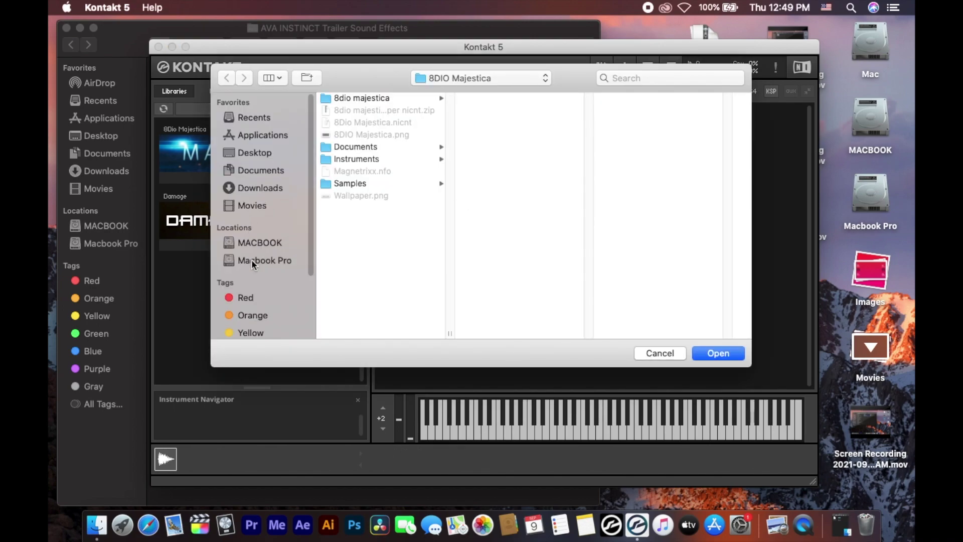
{"action": "left_click", "coordinate": [252, 261]}
{"action": "left_click", "coordinate": [354, 146]}
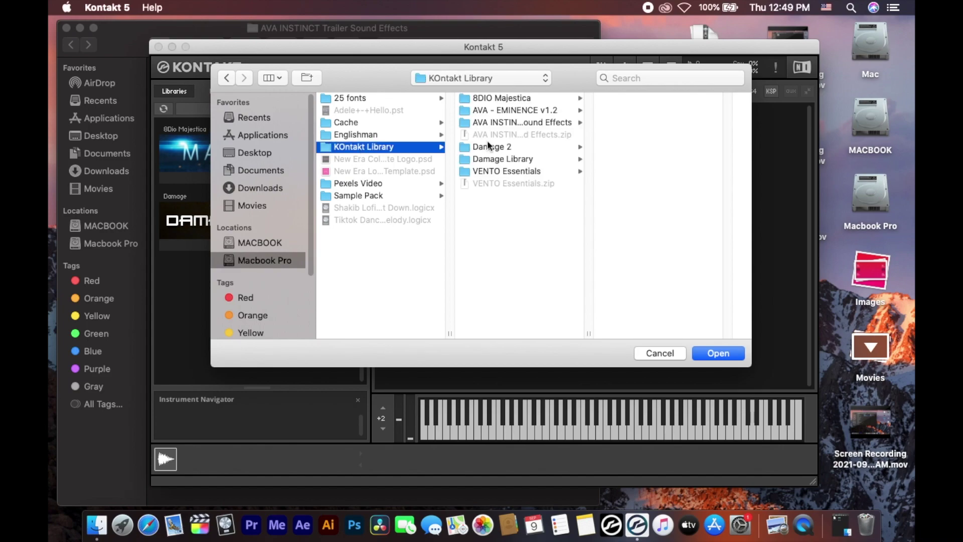
{"action": "left_click", "coordinate": [486, 105]}
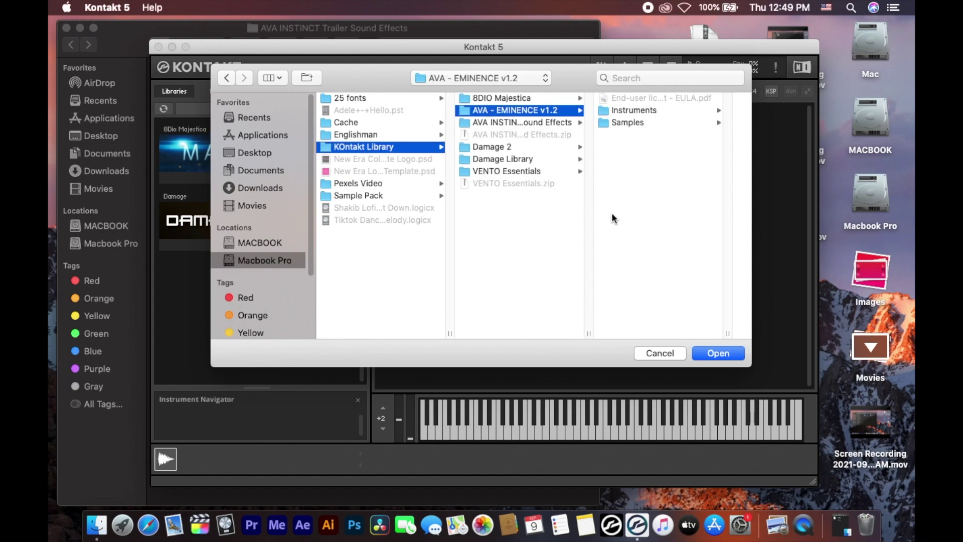
{"action": "left_click", "coordinate": [531, 119]}
{"action": "left_click", "coordinate": [717, 354]}
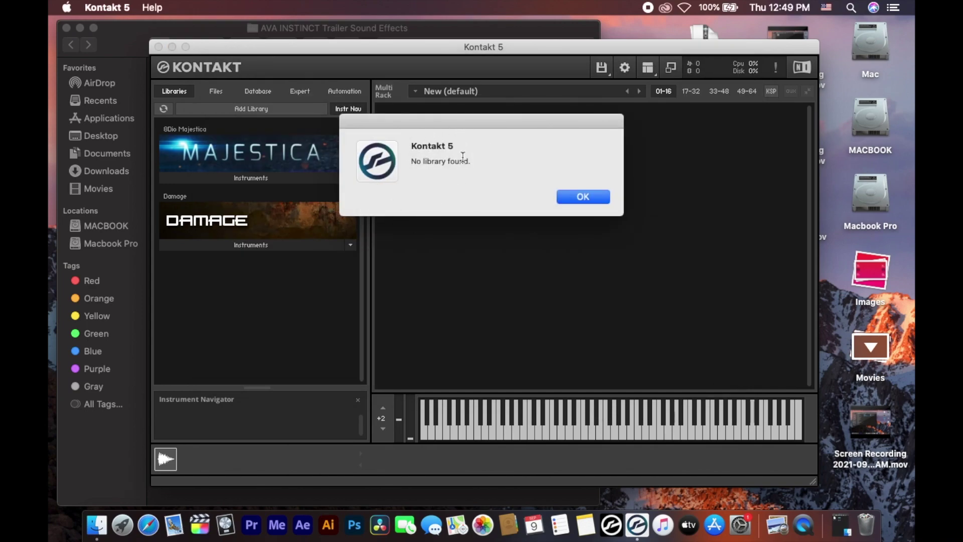
{"action": "left_click", "coordinate": [584, 197]}
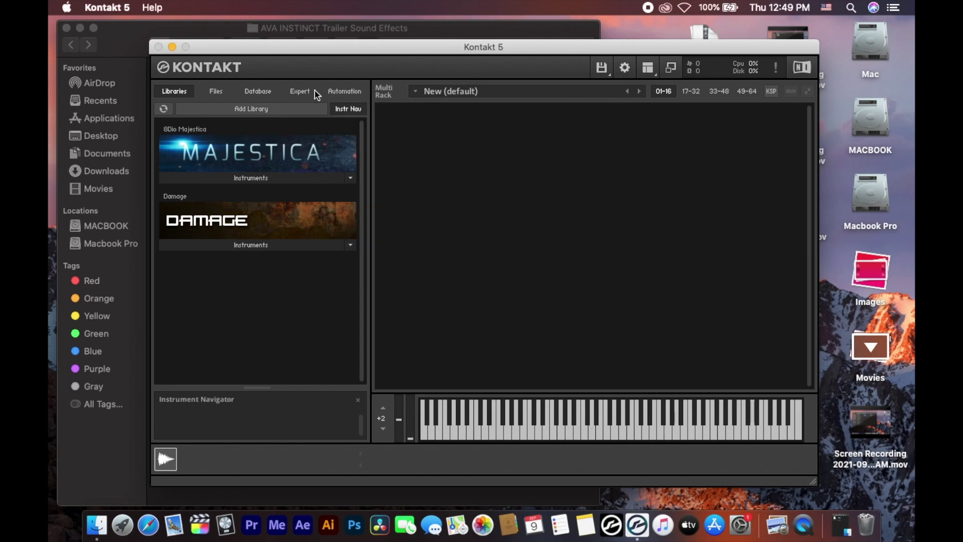
{"action": "left_click", "coordinate": [172, 46]}
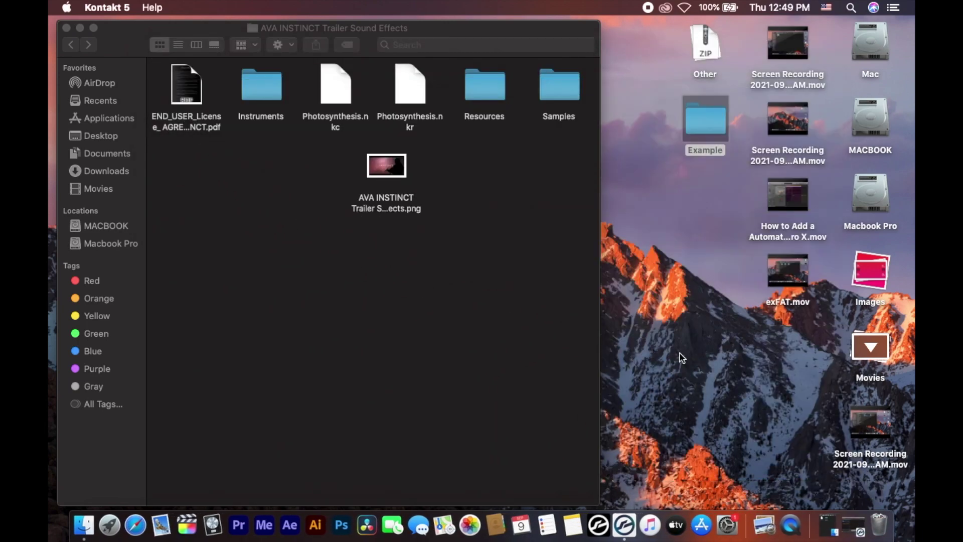
Copy Example.nicnt and Library Tab Sample.psd from the desktop Example folder into the AVA INSTINCT folder.
{"action": "left_click", "coordinate": [646, 122]}
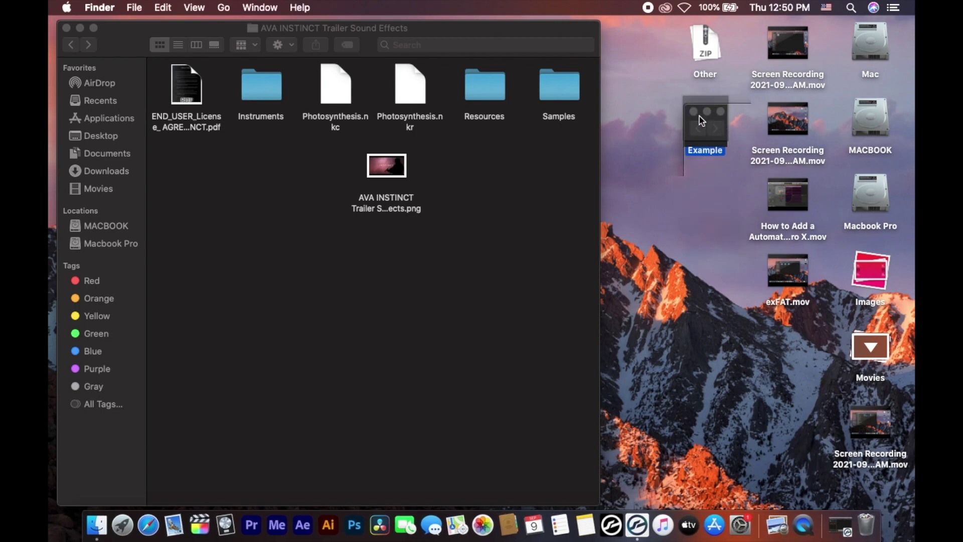
{"action": "double_click", "coordinate": [701, 119]}
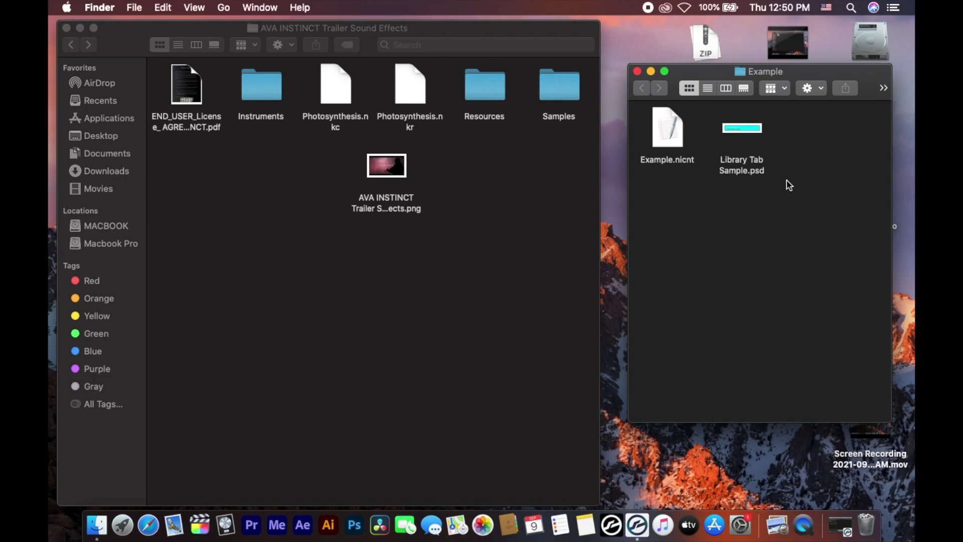
{"action": "left_click_drag", "start_coordinate": [787, 182], "coordinate": [213, 190]}
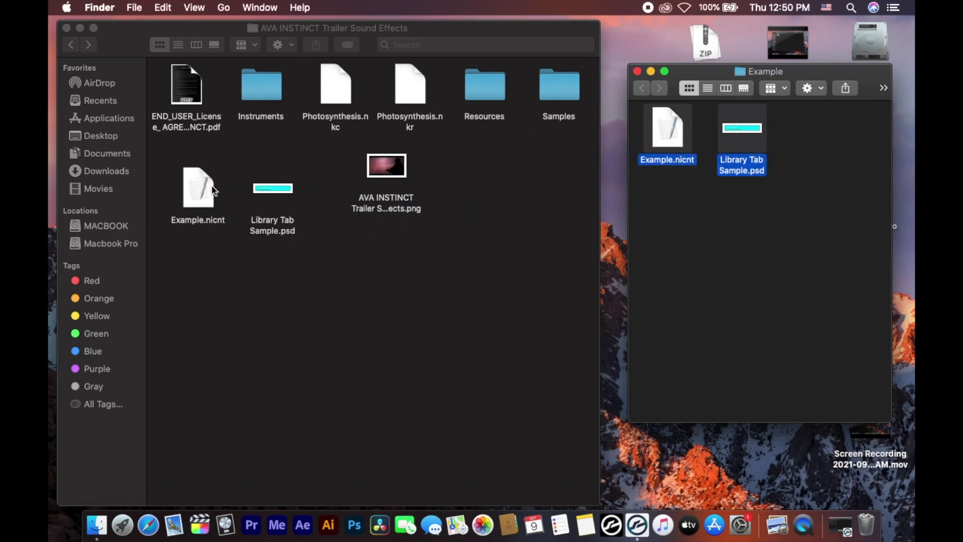
{"action": "left_click", "coordinate": [329, 267]}
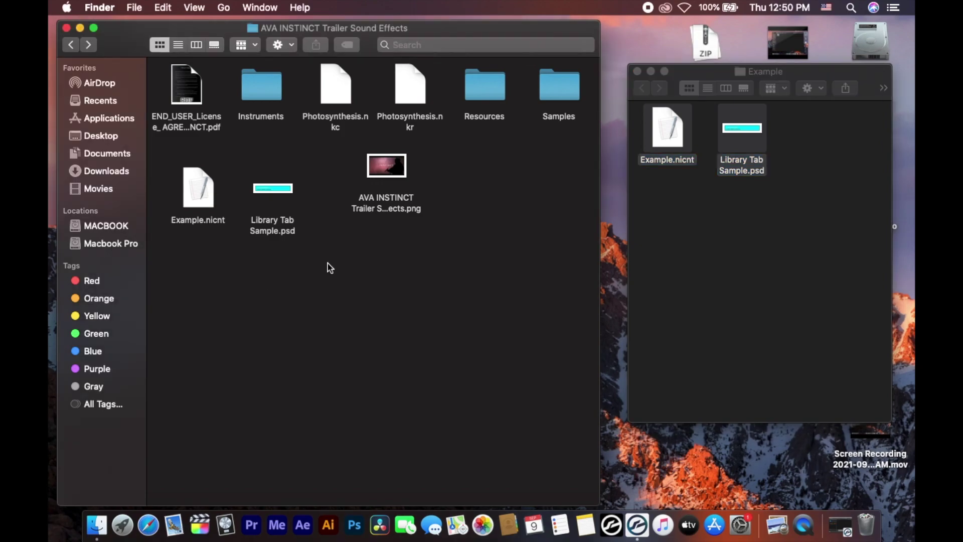
{"action": "left_click", "coordinate": [638, 72]}
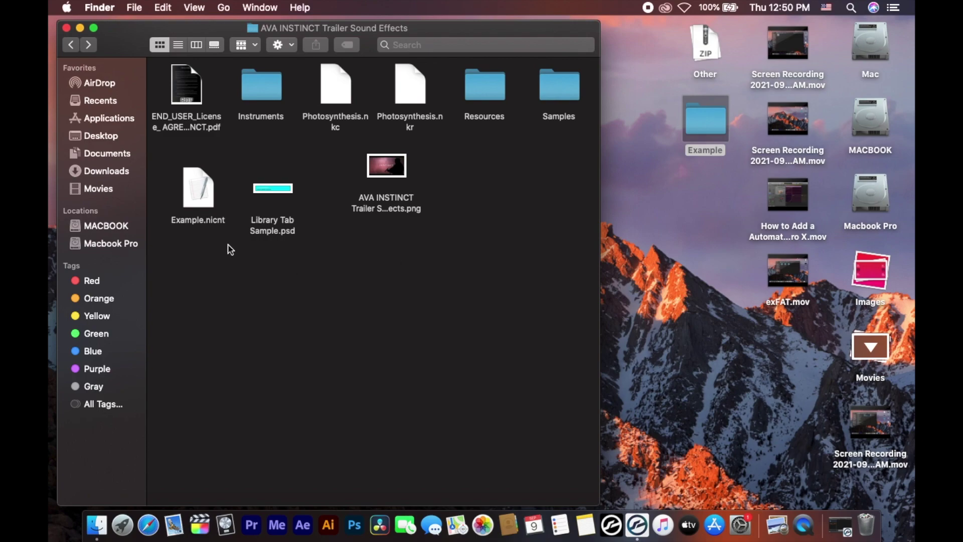
{"action": "left_click_drag", "start_coordinate": [161, 29], "coordinate": [196, 29]}
{"action": "left_click", "coordinate": [235, 188]}
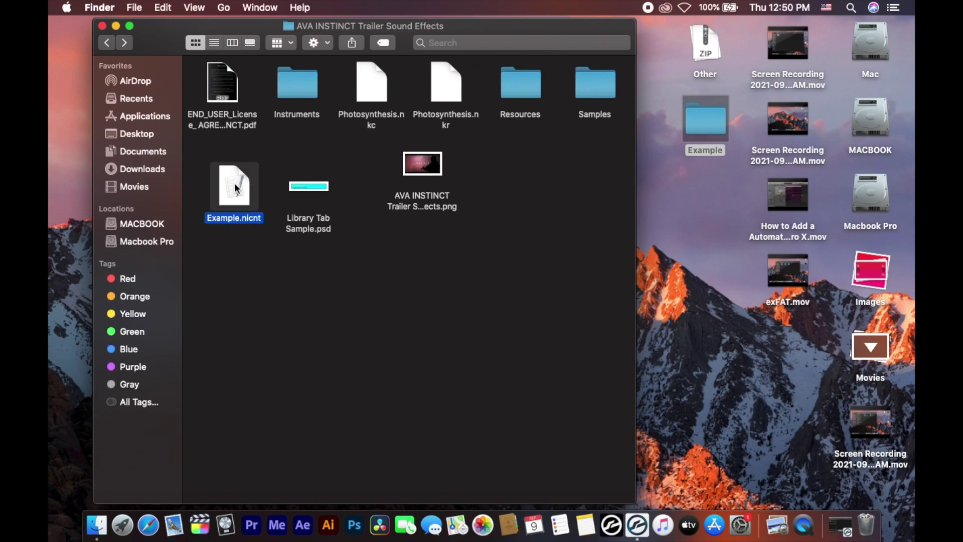
{"action": "left_click", "coordinate": [280, 151]}
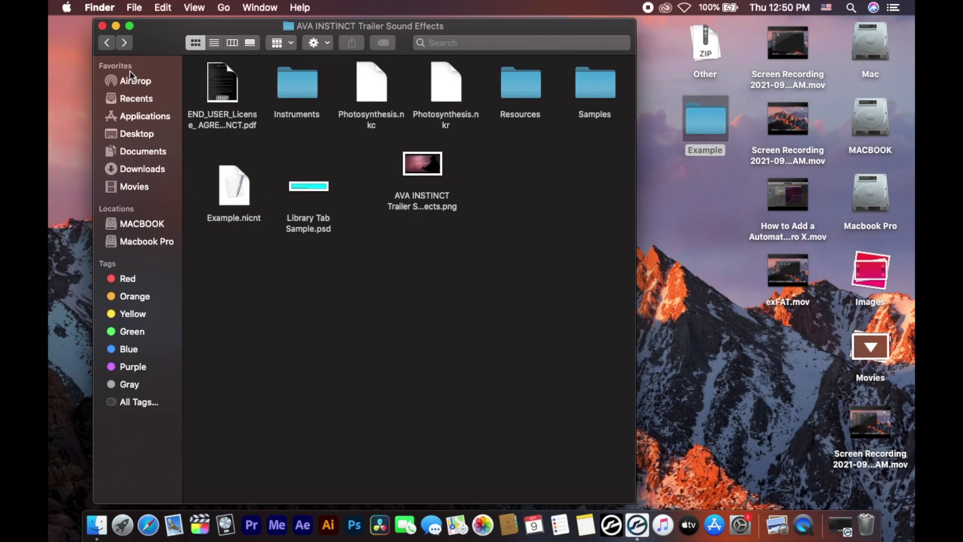
{"action": "left_click", "coordinate": [110, 47]}
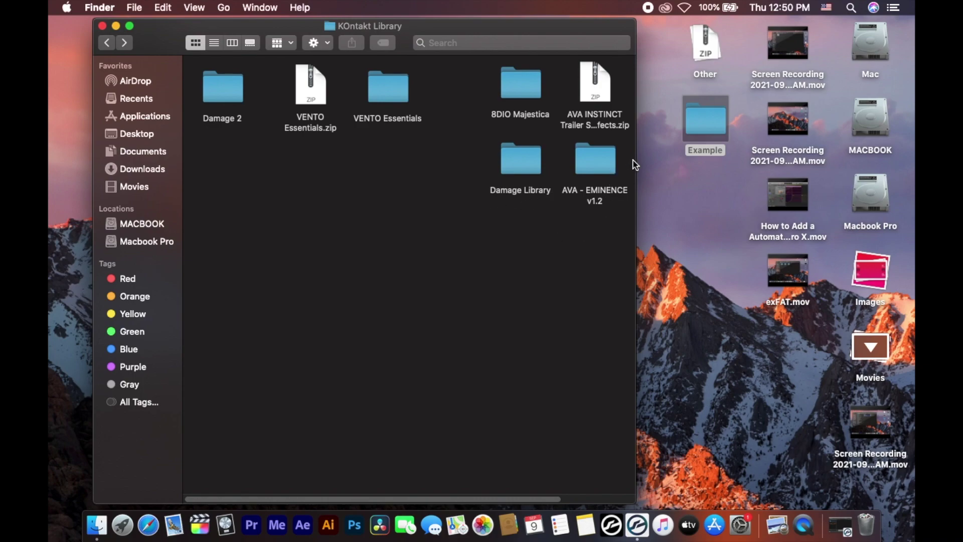
{"action": "left_click_drag", "start_coordinate": [636, 160], "coordinate": [753, 160]}
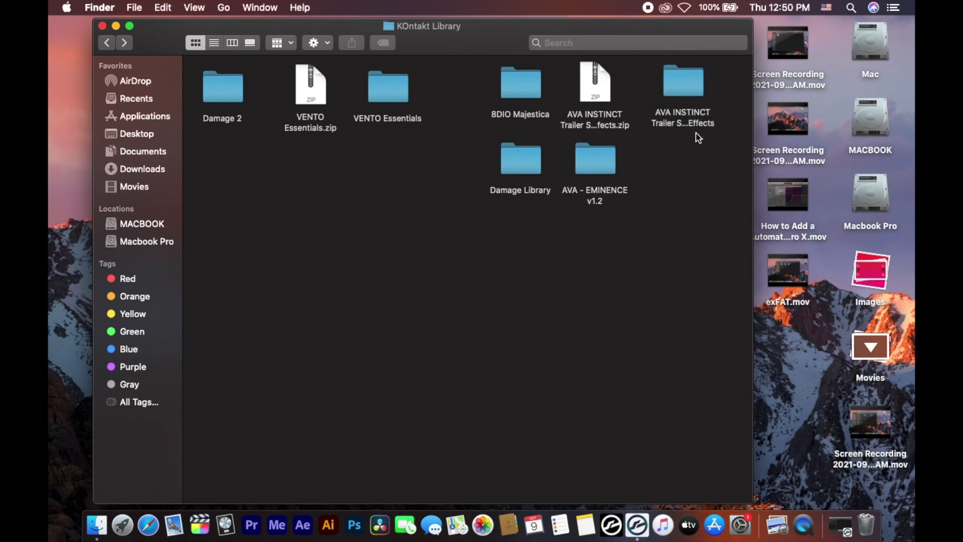
{"action": "left_click", "coordinate": [686, 119]}
{"action": "left_click", "coordinate": [688, 119]}
{"action": "key", "text": "super+c"}
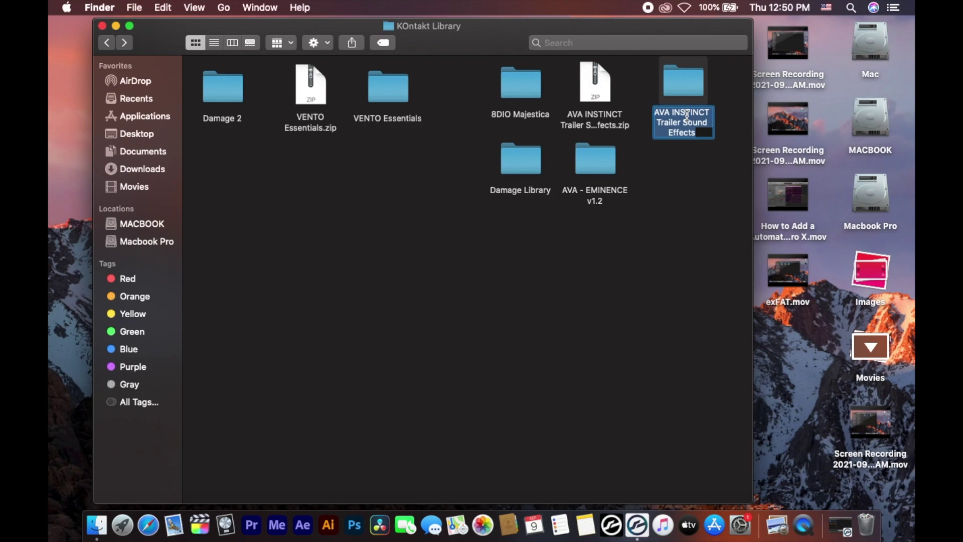
{"action": "left_click", "coordinate": [675, 195]}
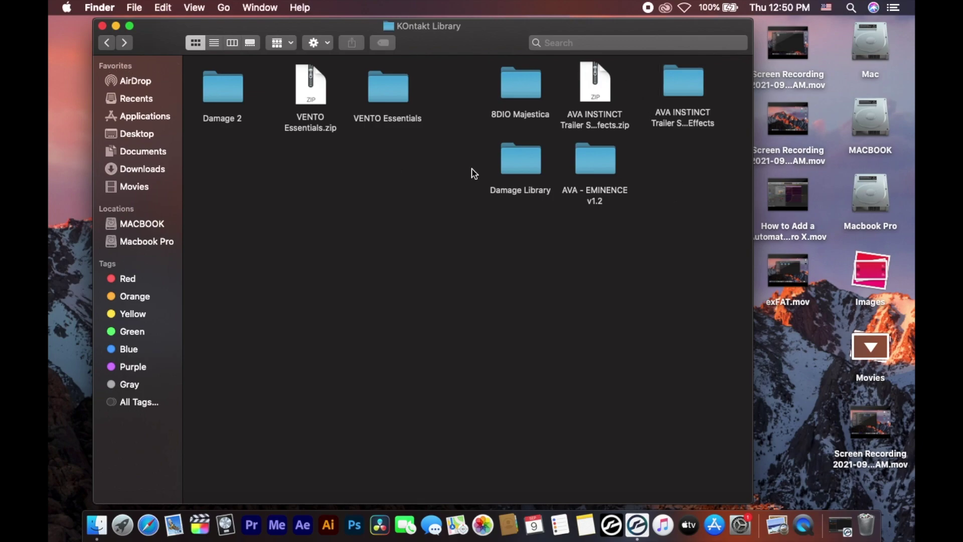
{"action": "left_click", "coordinate": [106, 43]}
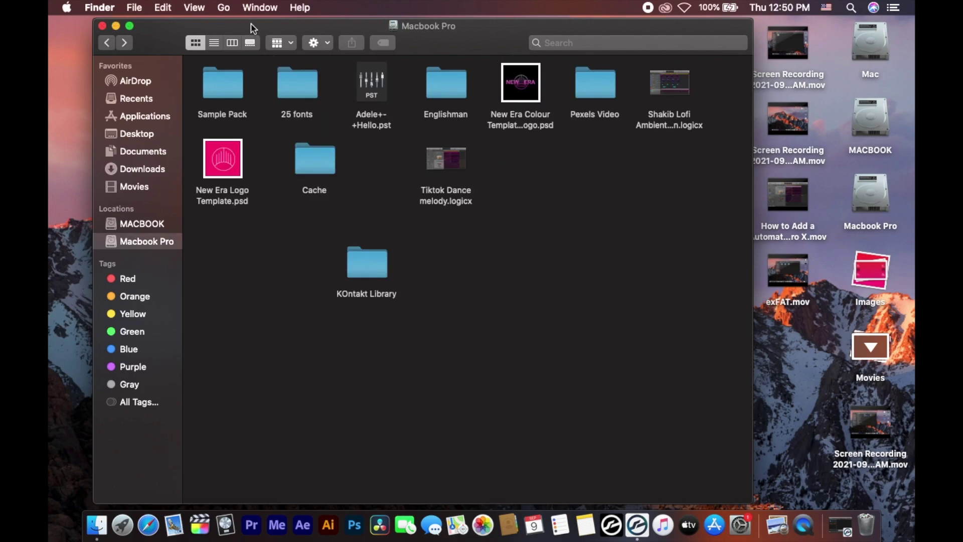
{"action": "left_click_drag", "start_coordinate": [249, 24], "coordinate": [208, 44]}
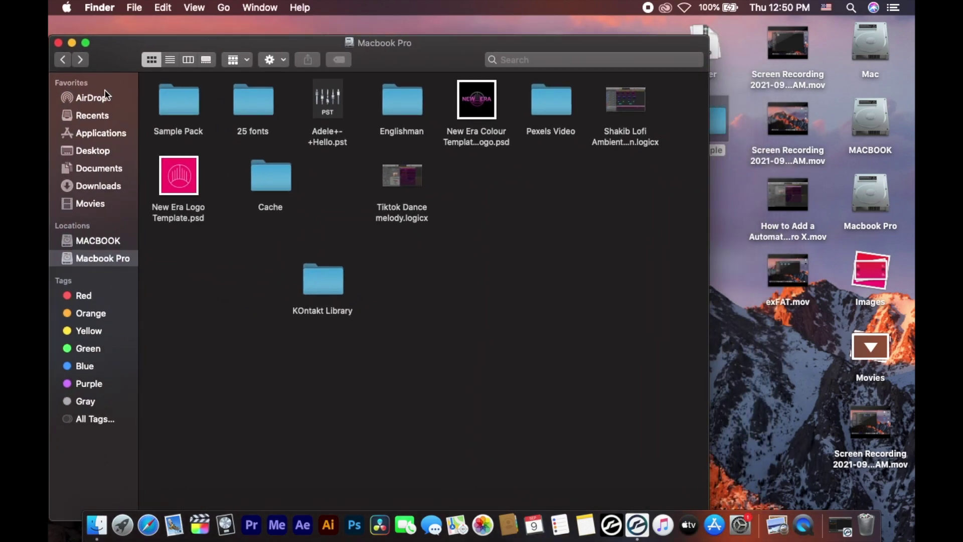
{"action": "left_click", "coordinate": [80, 60]}
Rename Example.nicnt to 'AVA INSTINCT Trailer Sound Effects.nicnt' by pasting the library name.
{"action": "double_click", "coordinate": [637, 100]}
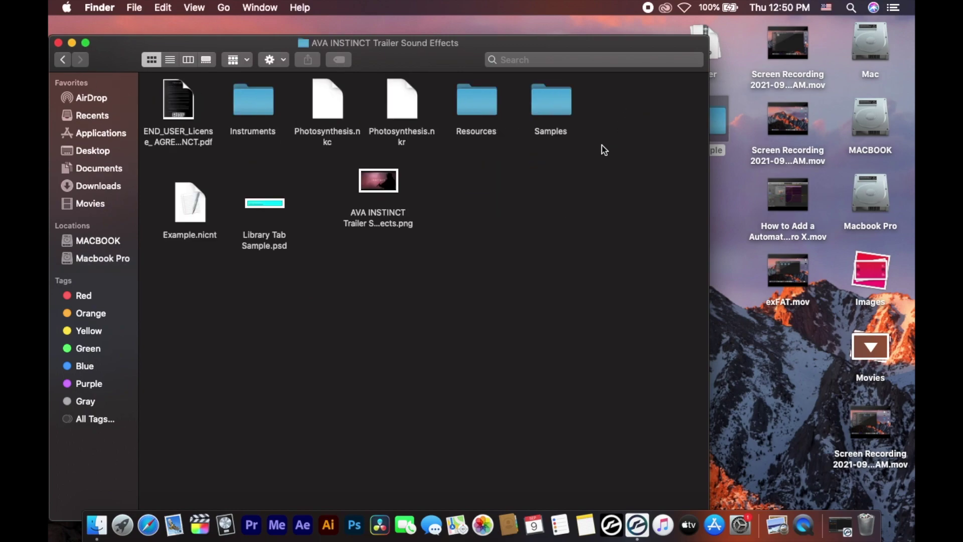
{"action": "left_click", "coordinate": [177, 240]}
{"action": "left_click", "coordinate": [175, 235]}
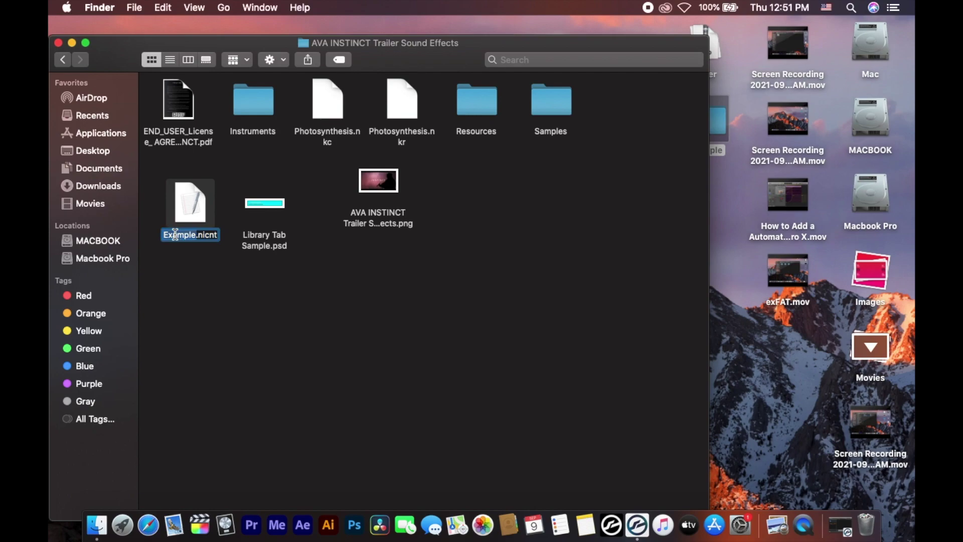
{"action": "key", "text": "super+v"}
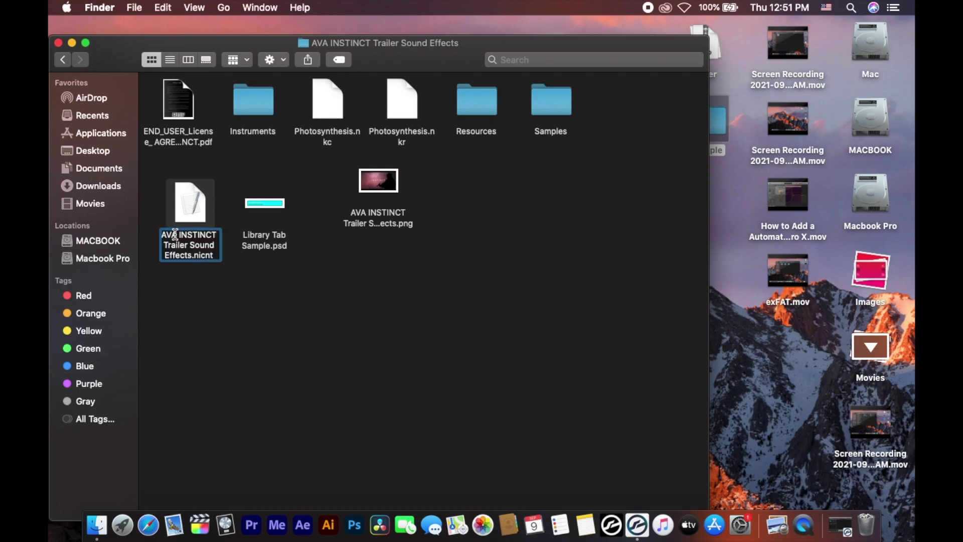
{"action": "key", "text": "Return"}
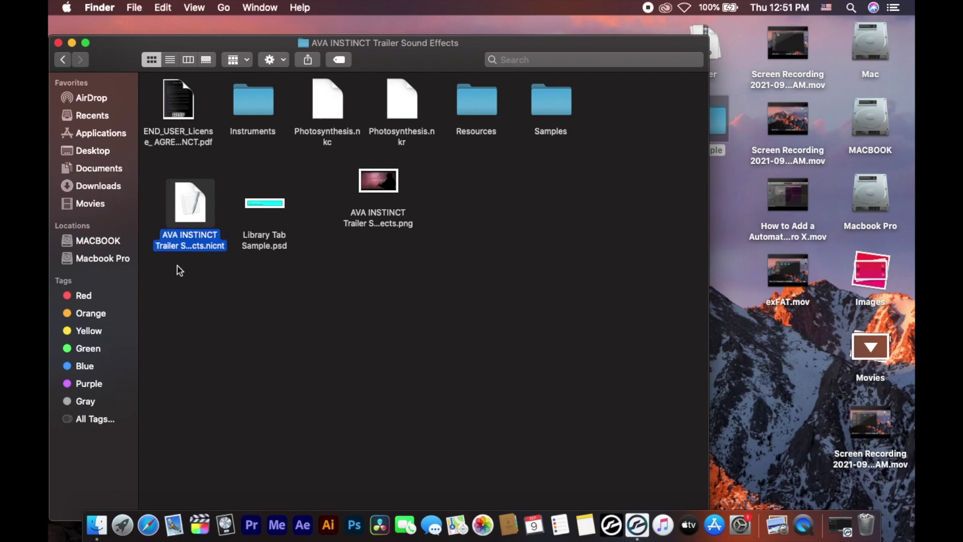
{"action": "left_click", "coordinate": [284, 286]}
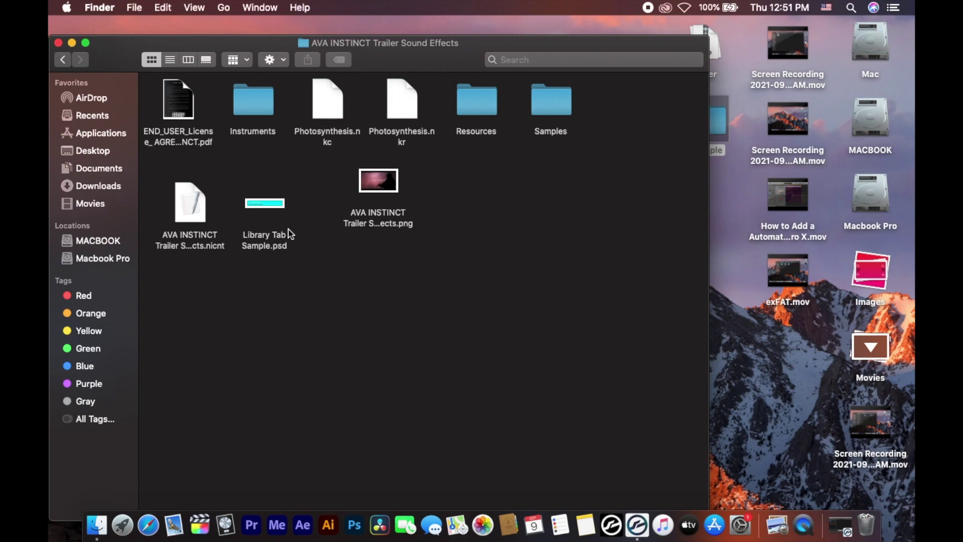
Open Library Tab Sample.psd in Photoshop and unlock its Background layer into Layer 0.
{"action": "left_click", "coordinate": [261, 209]}
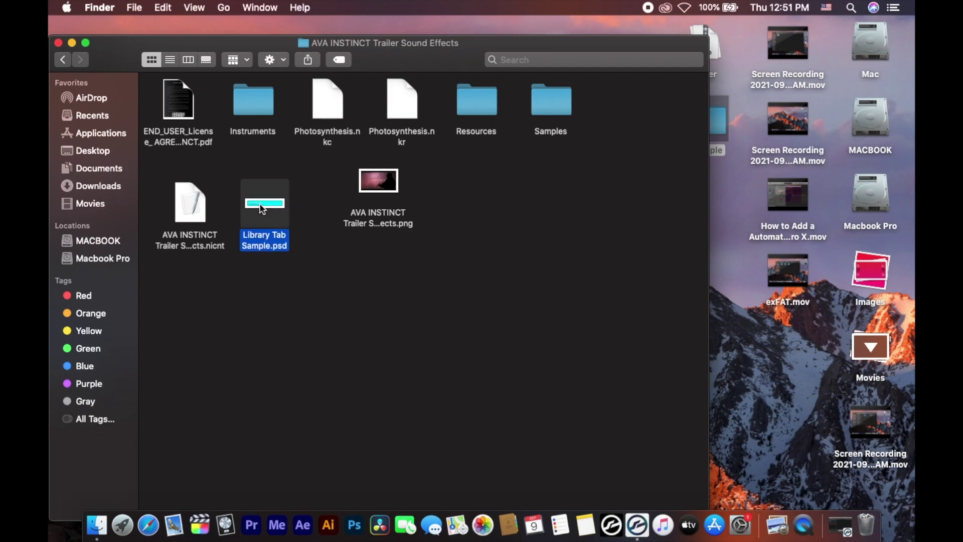
{"action": "double_click", "coordinate": [261, 209]}
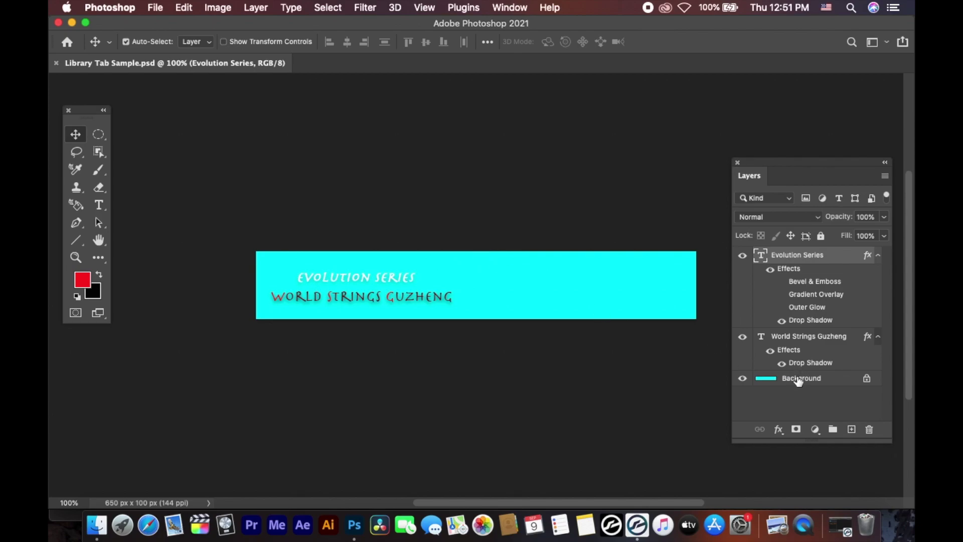
{"action": "left_click", "coordinate": [799, 380]}
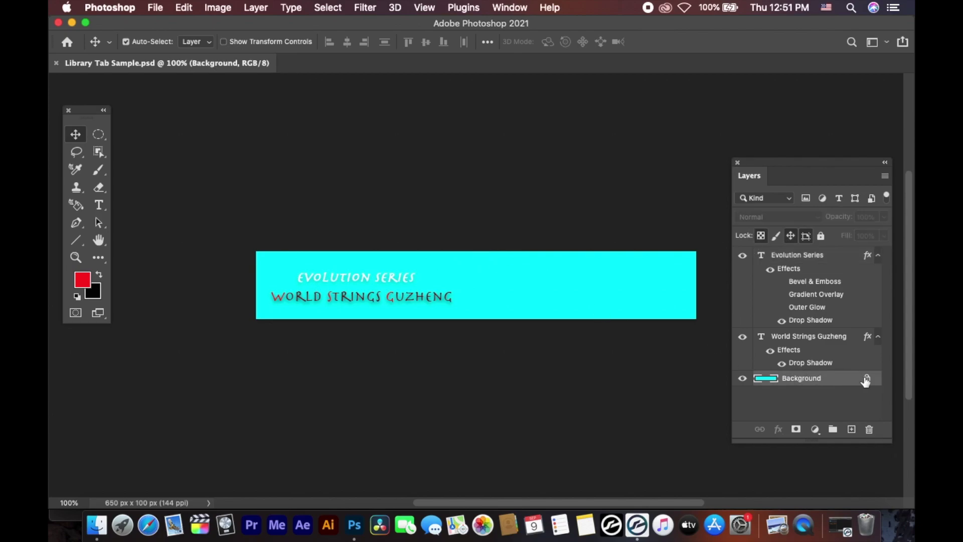
{"action": "left_click", "coordinate": [868, 379]}
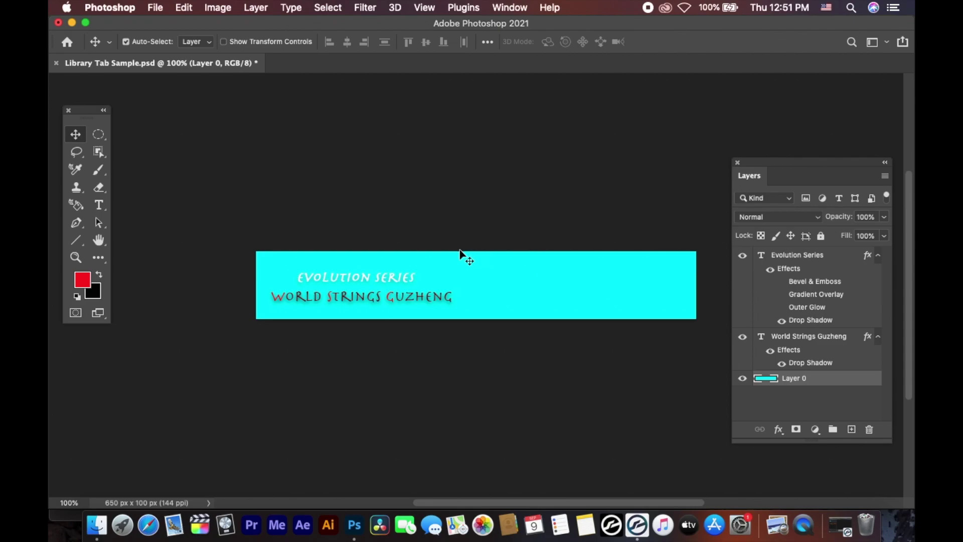
{"action": "left_click", "coordinate": [96, 528]}
Place the AVA INSTINCT PNG into the banner and scale it up to cover the whole banner.
{"action": "left_click", "coordinate": [383, 182]}
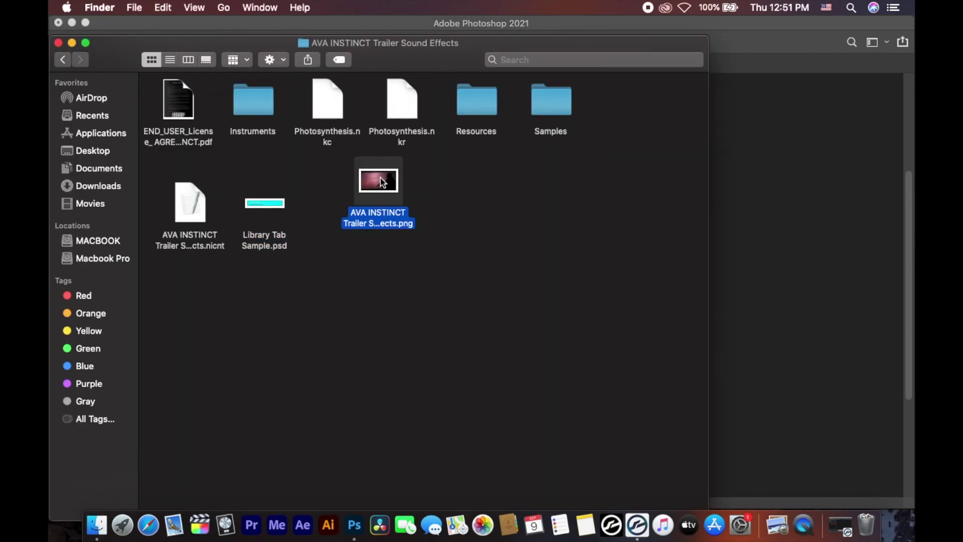
{"action": "left_click_drag", "start_coordinate": [383, 182], "coordinate": [550, 297]}
{"action": "key", "text": "super+Tab"}
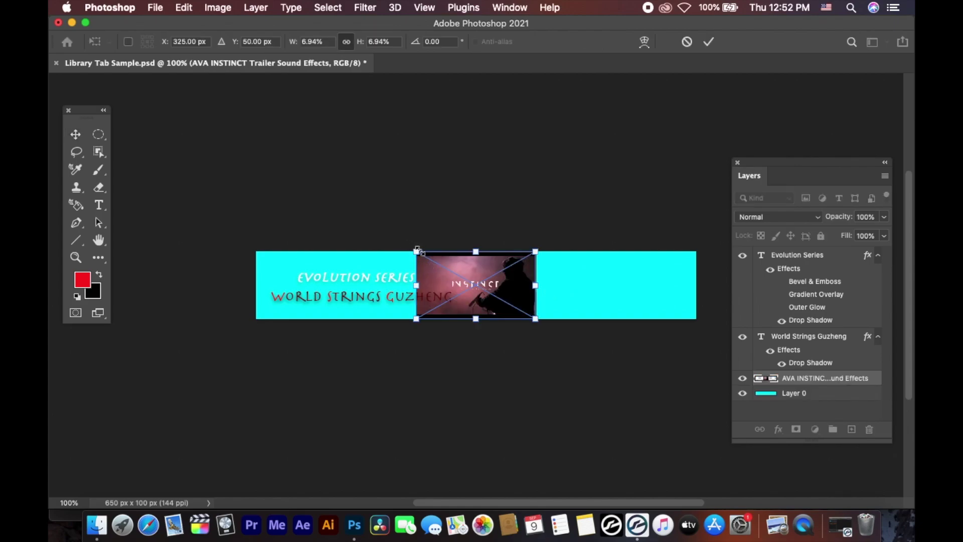
{"action": "left_click_drag", "start_coordinate": [416, 252], "coordinate": [241, 153]}
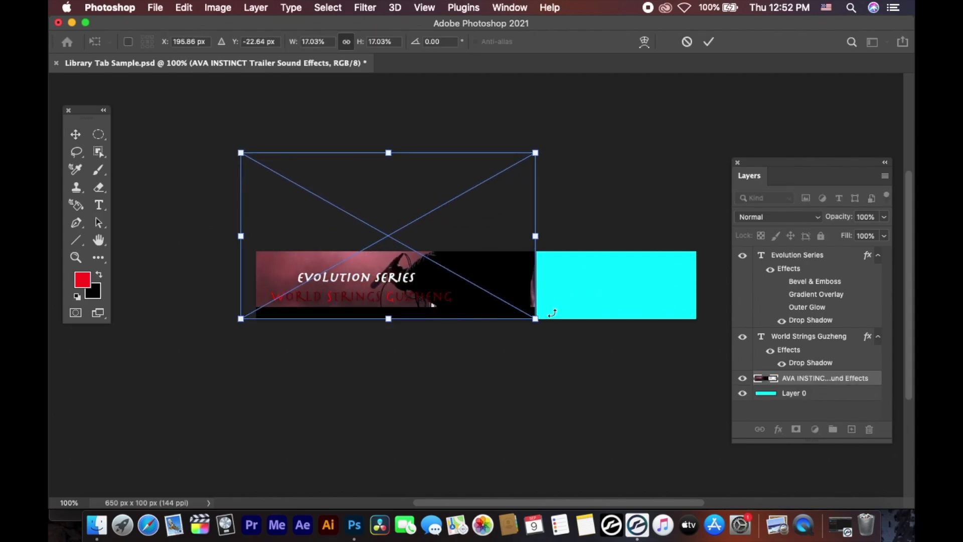
{"action": "left_click_drag", "start_coordinate": [491, 284], "coordinate": [506, 324]}
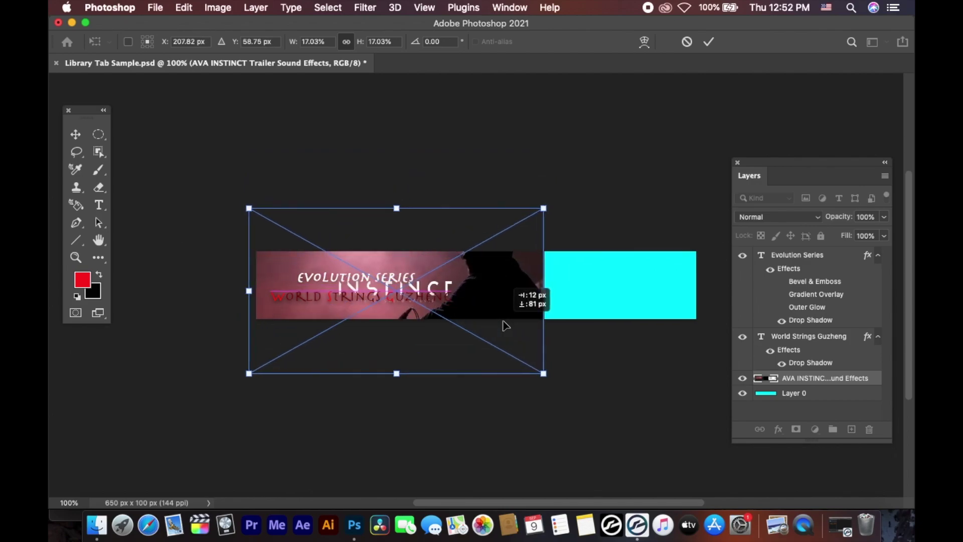
{"action": "left_click_drag", "start_coordinate": [545, 373], "coordinate": [699, 458]}
{"action": "left_click_drag", "start_coordinate": [606, 306], "coordinate": [611, 261]}
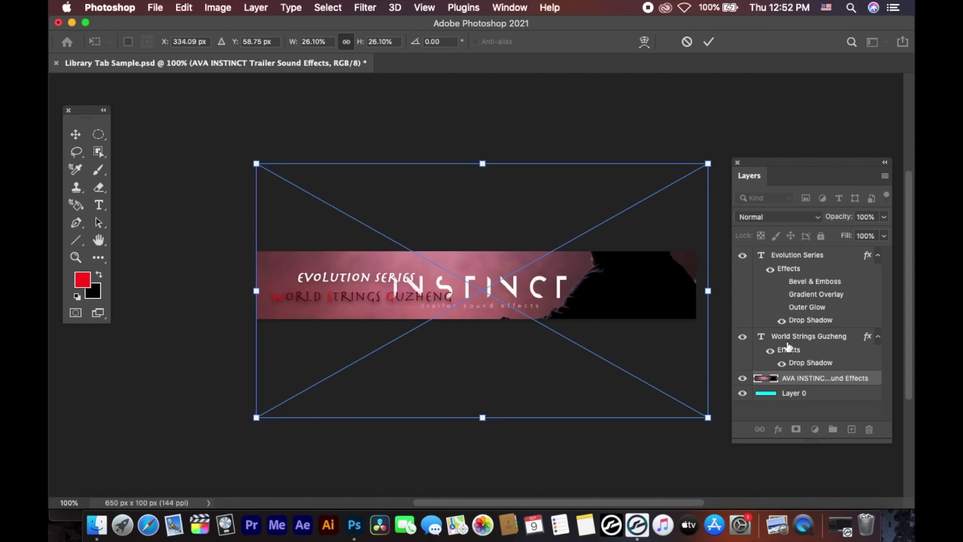
Commit the placed image and delete the cyan Layer 0.
{"action": "left_click", "coordinate": [712, 43]}
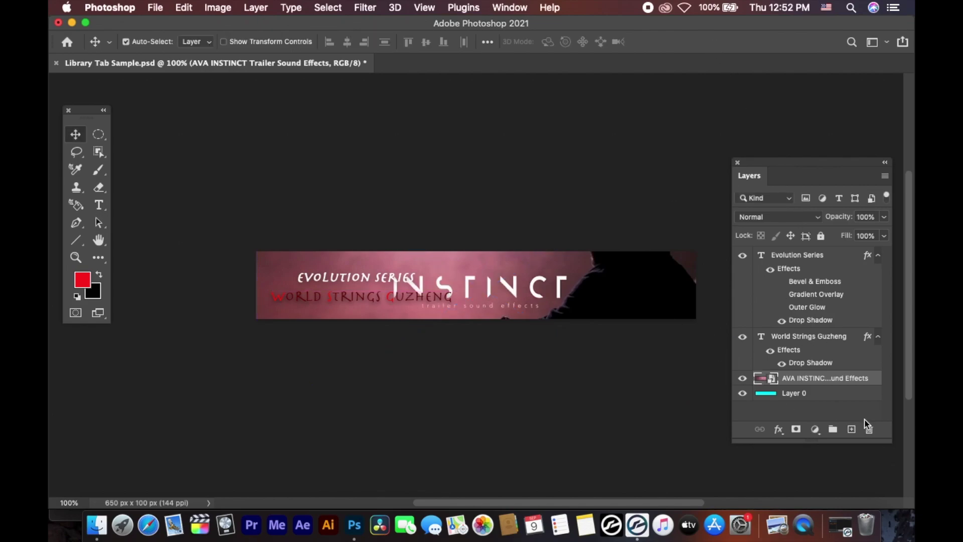
{"action": "left_click", "coordinate": [805, 395]}
{"action": "key", "text": "BackSpace"}
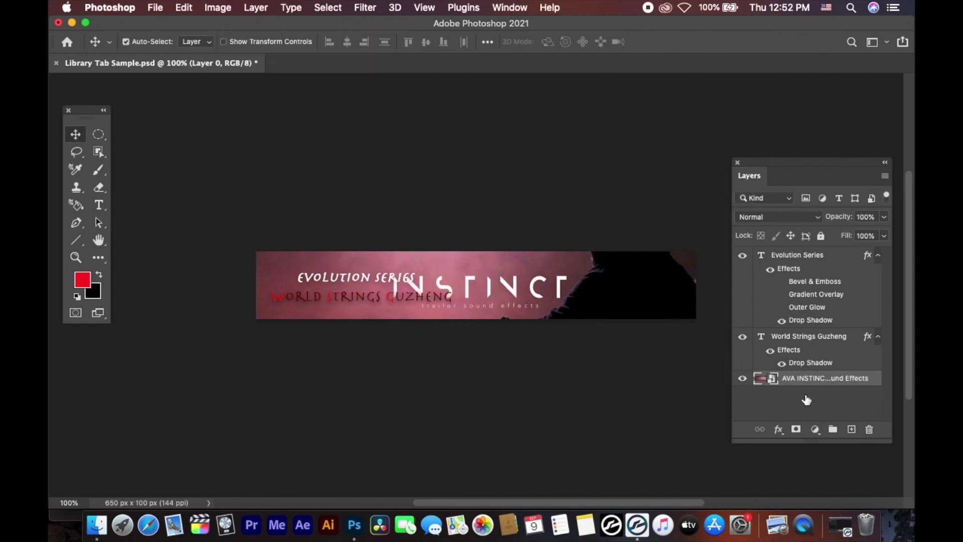
Start a File > Export > Quick Export as PNG, named Library Tab Sample.png.
{"action": "left_click", "coordinate": [153, 8]}
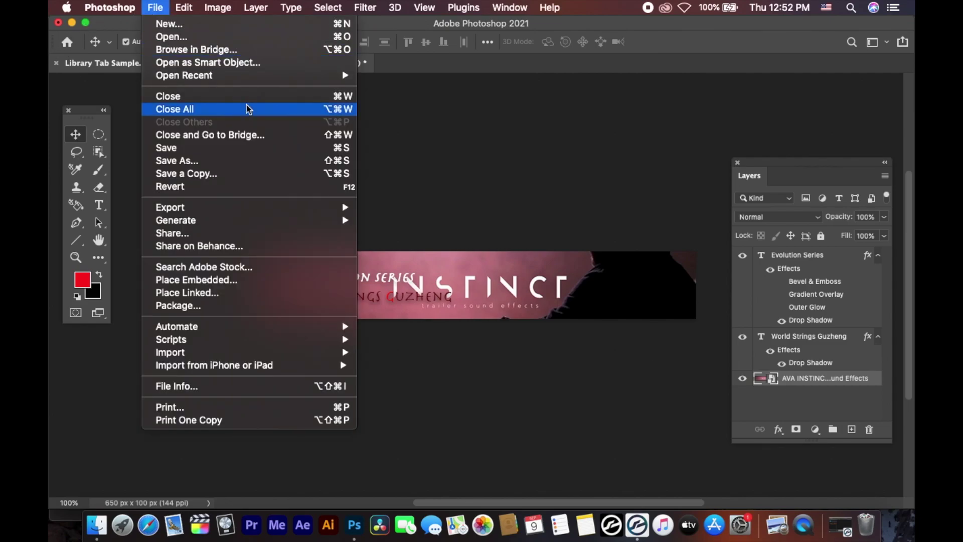
{"action": "mouse_move", "coordinate": [186, 211]}
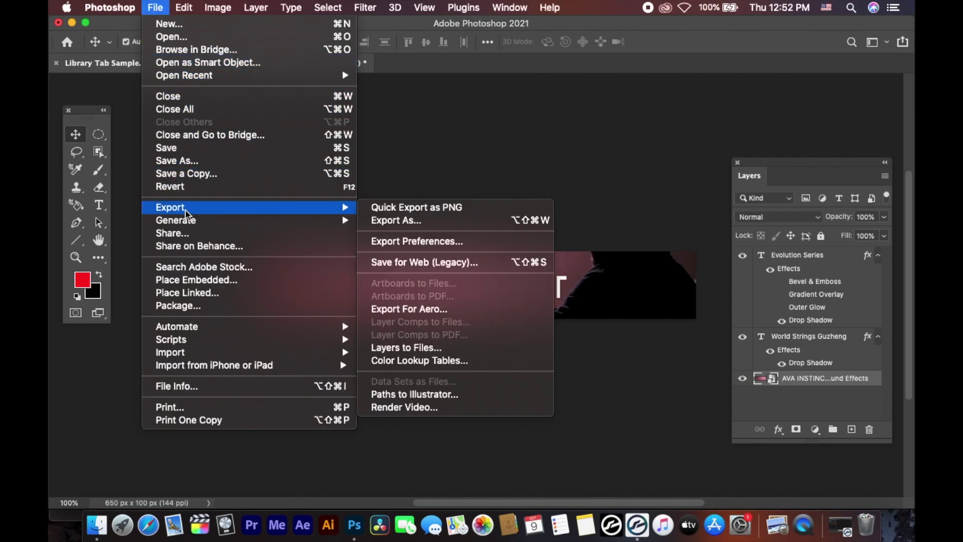
{"action": "left_click", "coordinate": [438, 208]}
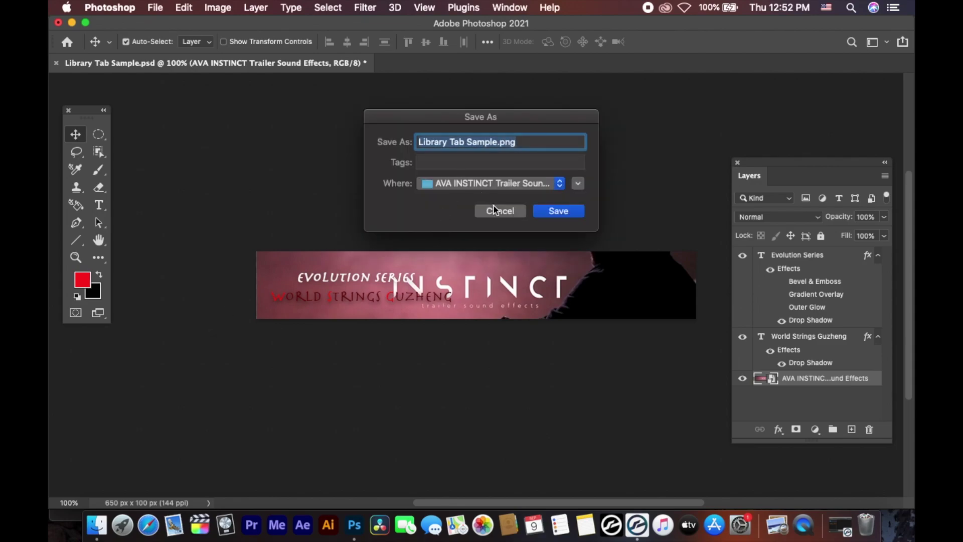
Cancel the export and hide the World Strings Guzheng and Evolution Series text layers.
{"action": "left_click", "coordinate": [495, 210]}
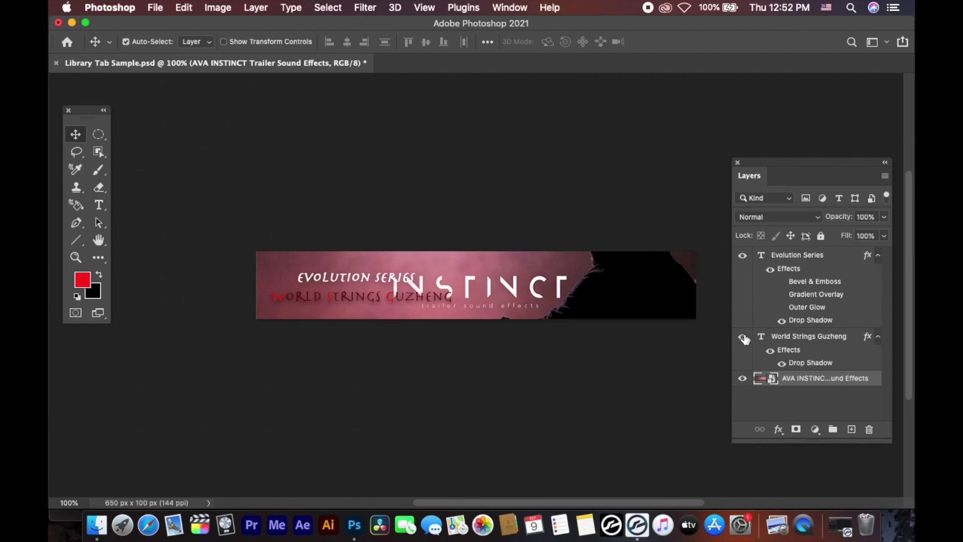
{"action": "left_click", "coordinate": [743, 337]}
{"action": "left_click", "coordinate": [742, 257]}
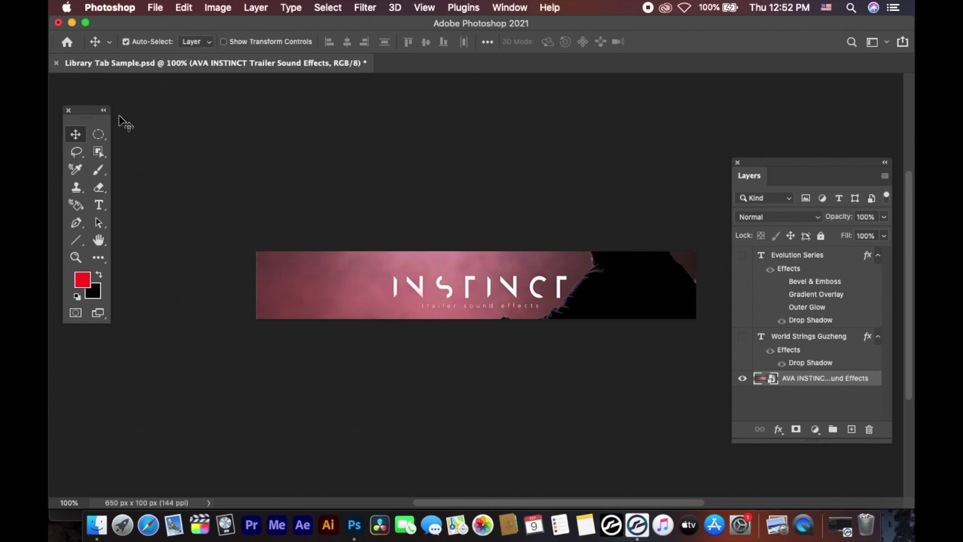
Quick Export the banner as PNG again and name the file 'Wallpaper'.
{"action": "left_click", "coordinate": [155, 8]}
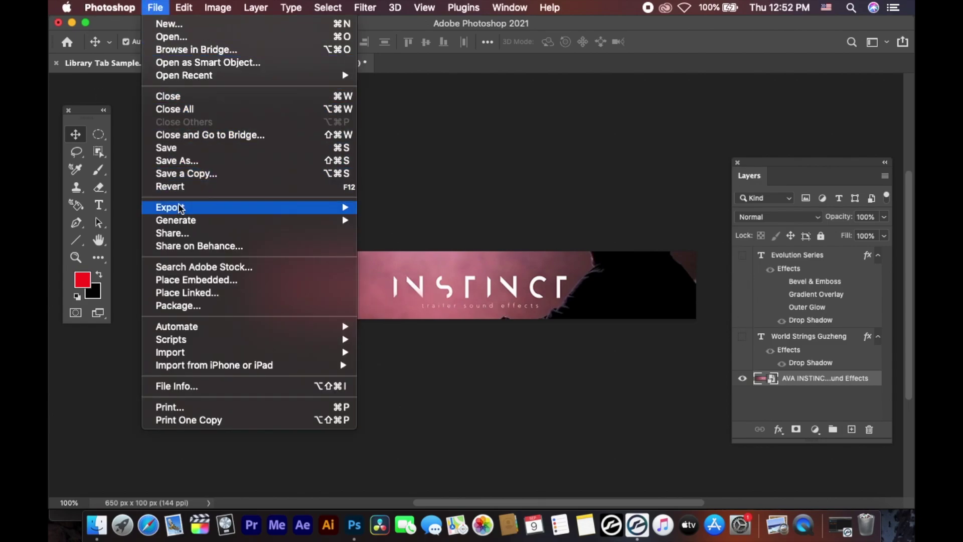
{"action": "mouse_move", "coordinate": [344, 211]}
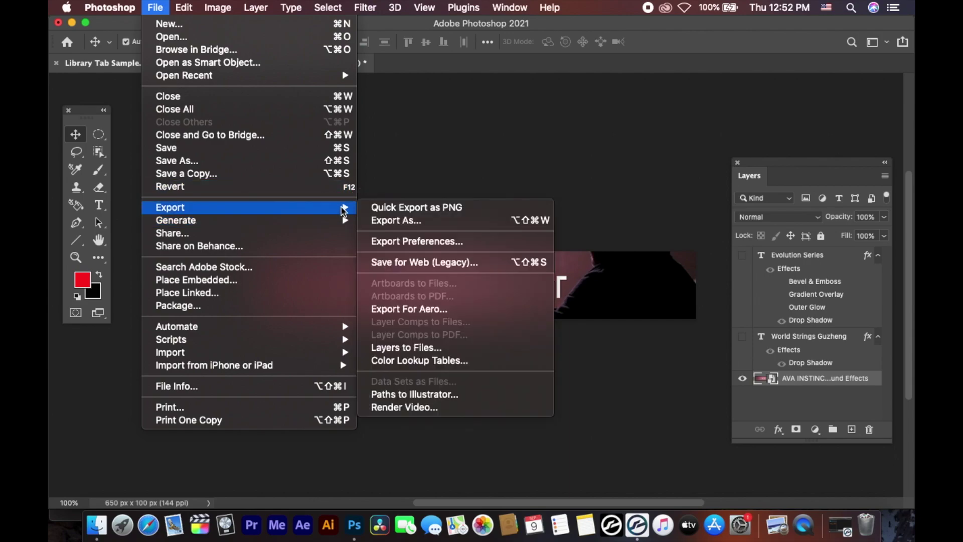
{"action": "left_click", "coordinate": [406, 208]}
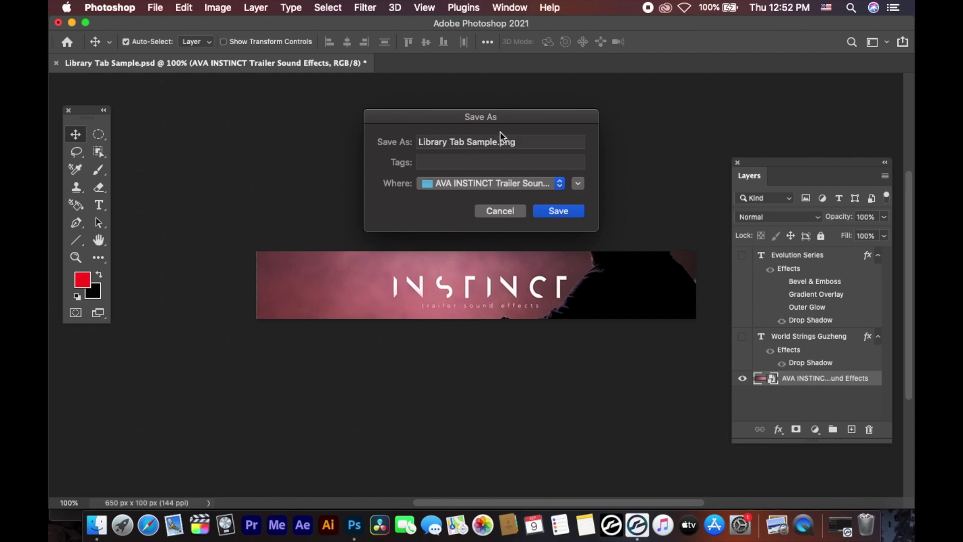
{"action": "left_click_drag", "start_coordinate": [498, 142], "coordinate": [412, 149]}
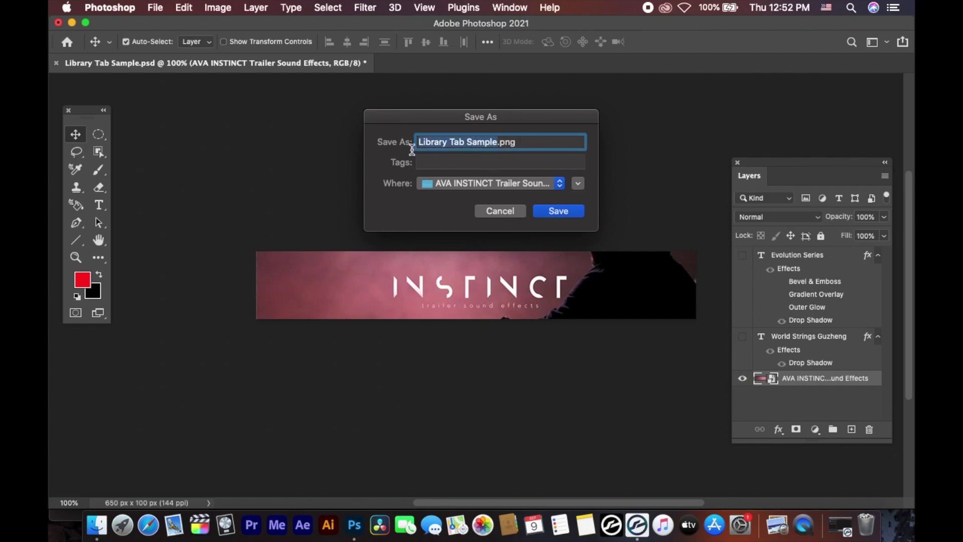
{"action": "type", "text": "Wa"}
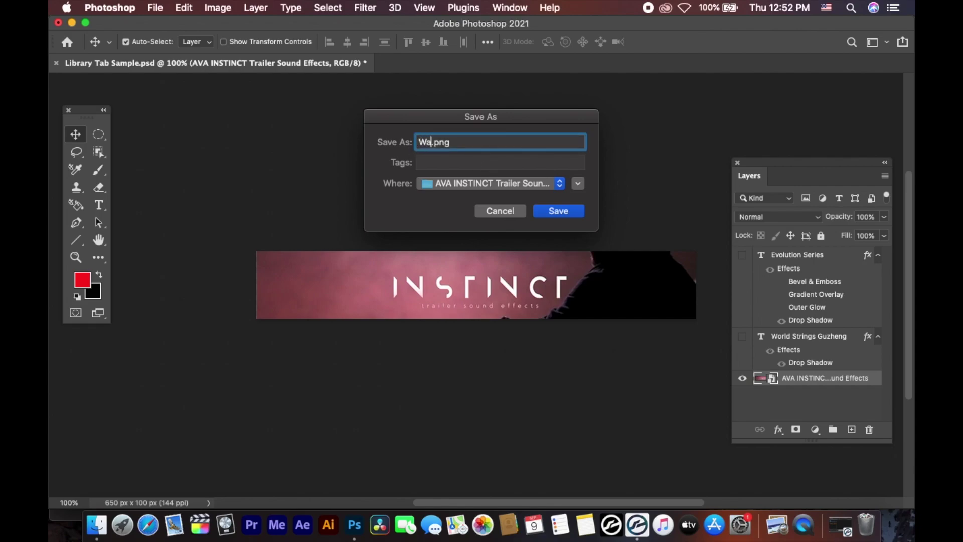
{"action": "type", "text": "llpaper"}
Save Wallpaper.png and close the banner document without saving changes.
{"action": "left_click", "coordinate": [560, 211]}
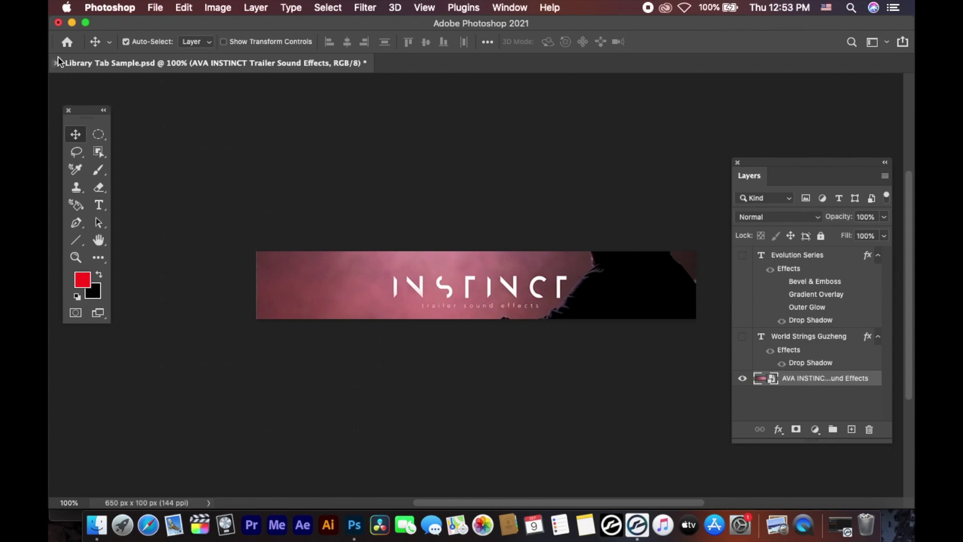
{"action": "left_click", "coordinate": [58, 24]}
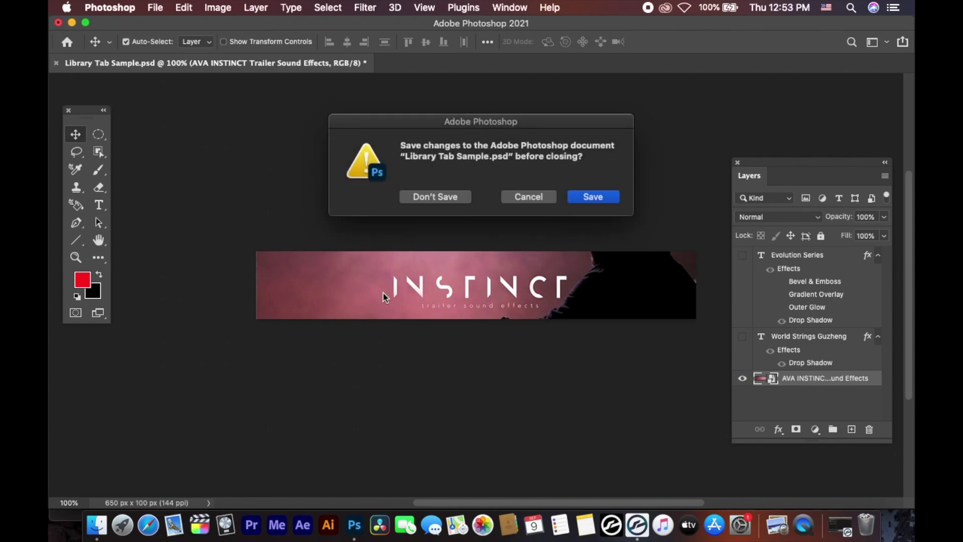
{"action": "left_click", "coordinate": [442, 197]}
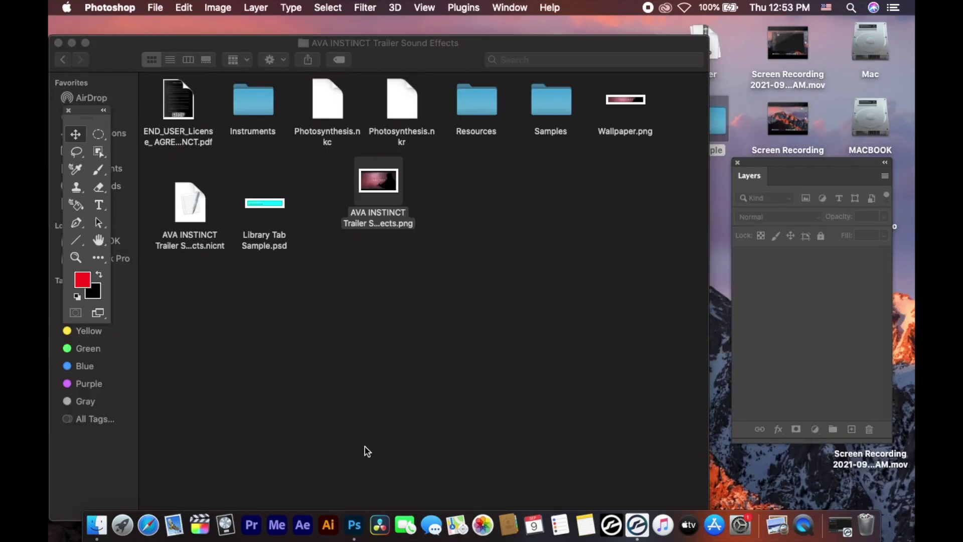
Quit Photoshop from the Dock and reposition the library folder window.
{"action": "right_click", "coordinate": [354, 525]}
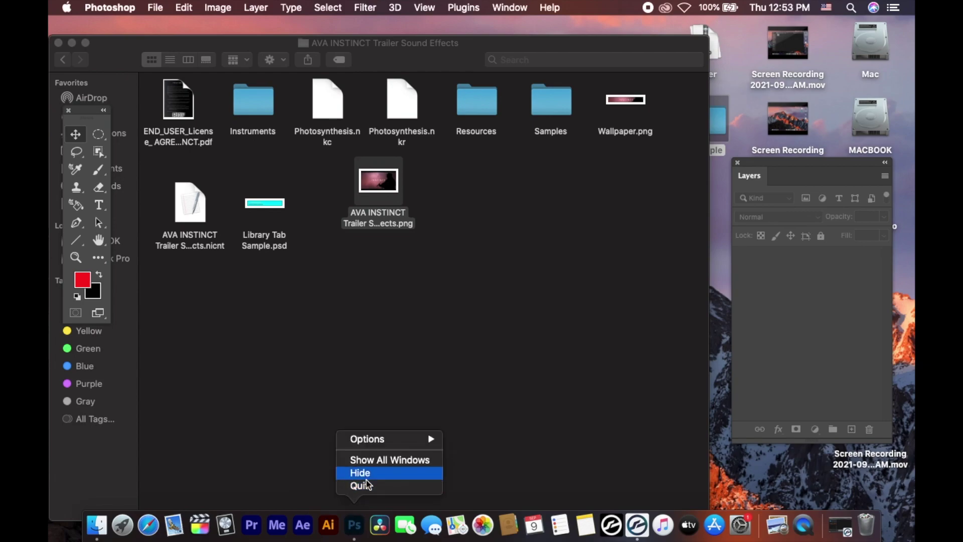
{"action": "left_click", "coordinate": [359, 486]}
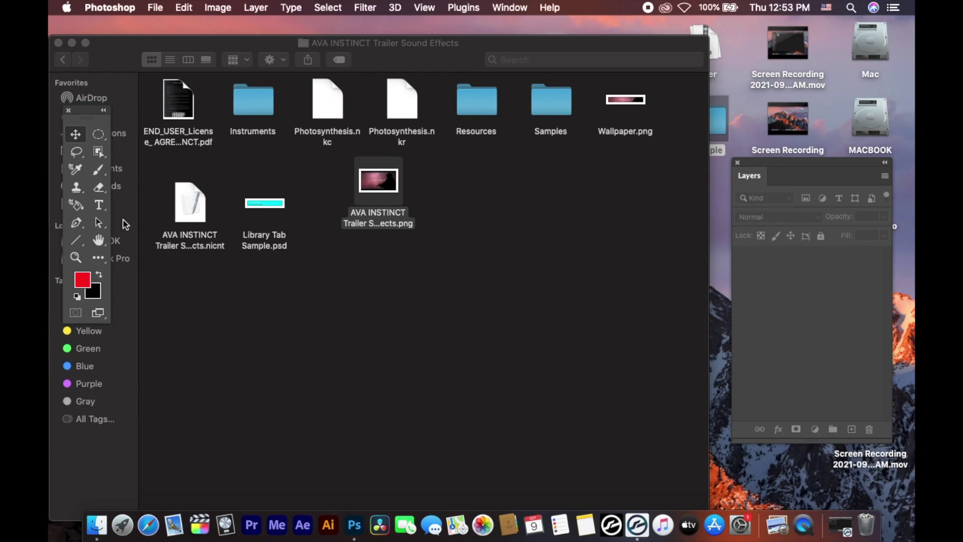
{"action": "left_click_drag", "start_coordinate": [153, 48], "coordinate": [239, 28]}
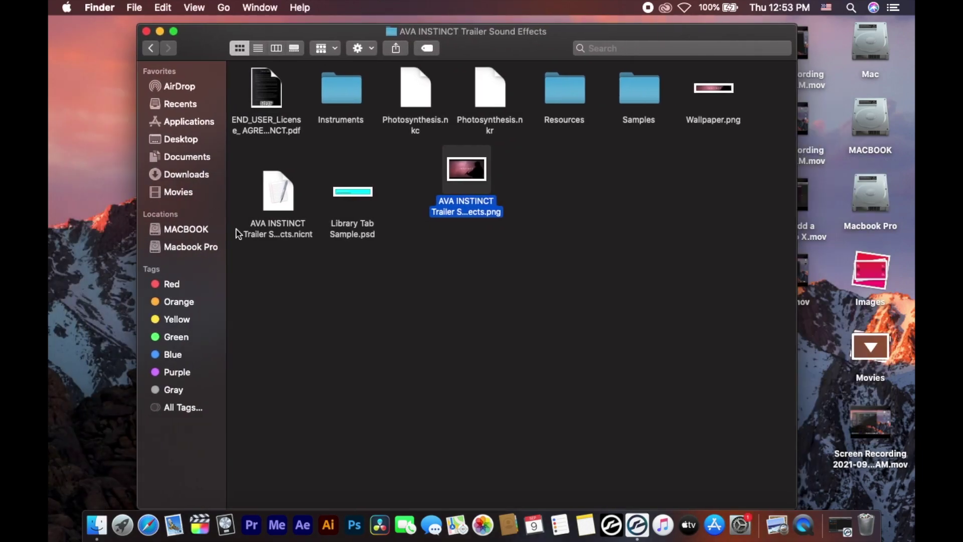
Open AVA INSTINCT Trailer Sound Effects.nicnt with TextEdit.
{"action": "left_click", "coordinate": [278, 199]}
{"action": "right_click", "coordinate": [278, 200]}
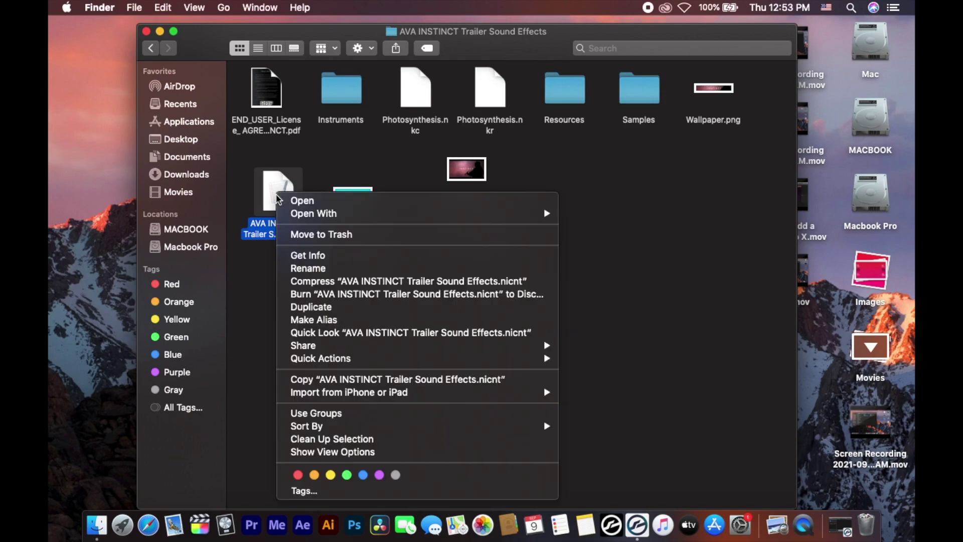
{"action": "mouse_move", "coordinate": [501, 213]}
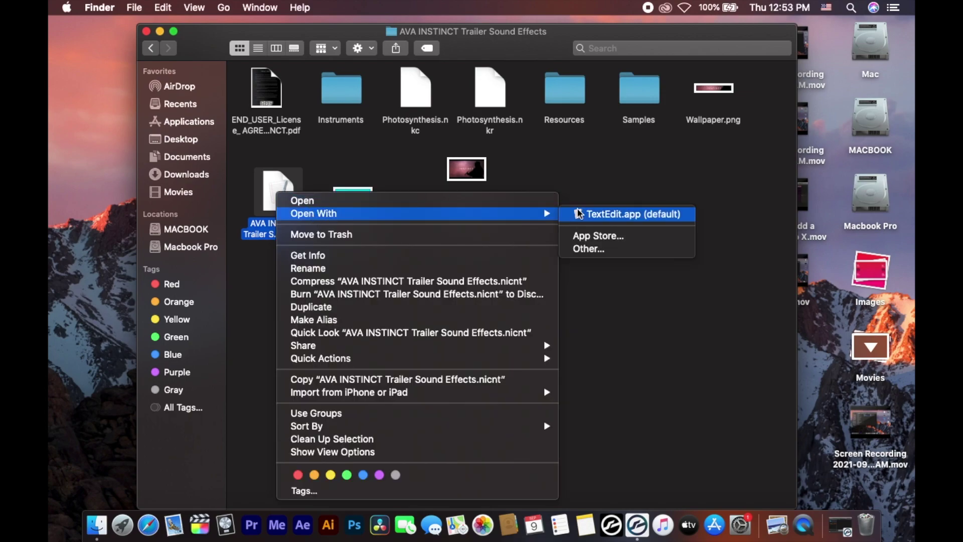
{"action": "left_click", "coordinate": [633, 214]}
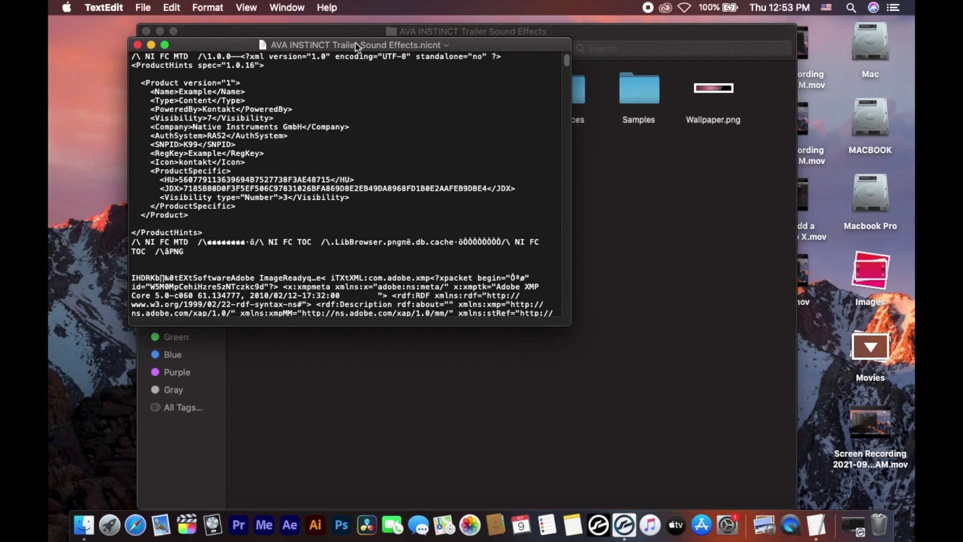
Replace Example with the library name in the Name and RegKey lines.
{"action": "left_click_drag", "start_coordinate": [356, 46], "coordinate": [511, 100]}
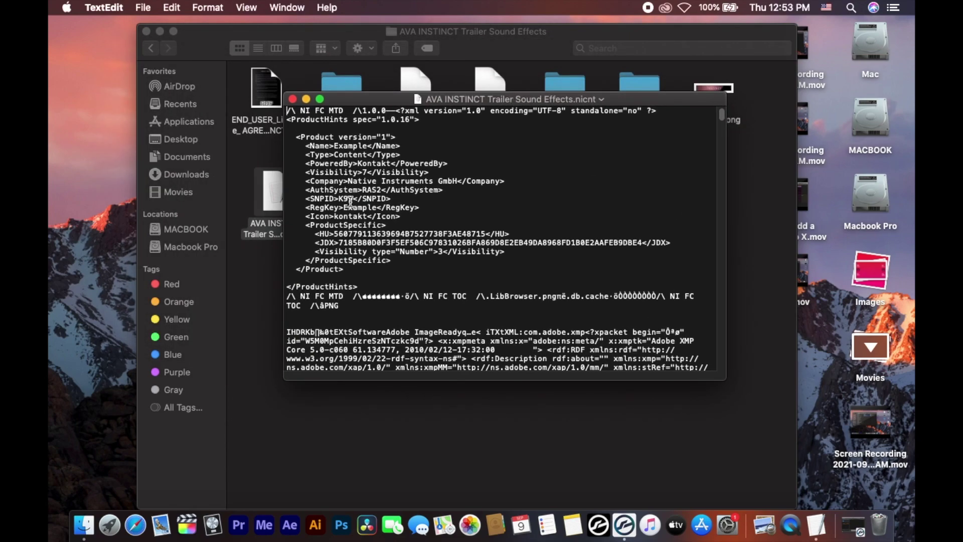
{"action": "left_click_drag", "start_coordinate": [335, 146], "coordinate": [367, 146]}
{"action": "type", "text": "AVA INSTINCT Trailer Sound Effects"}
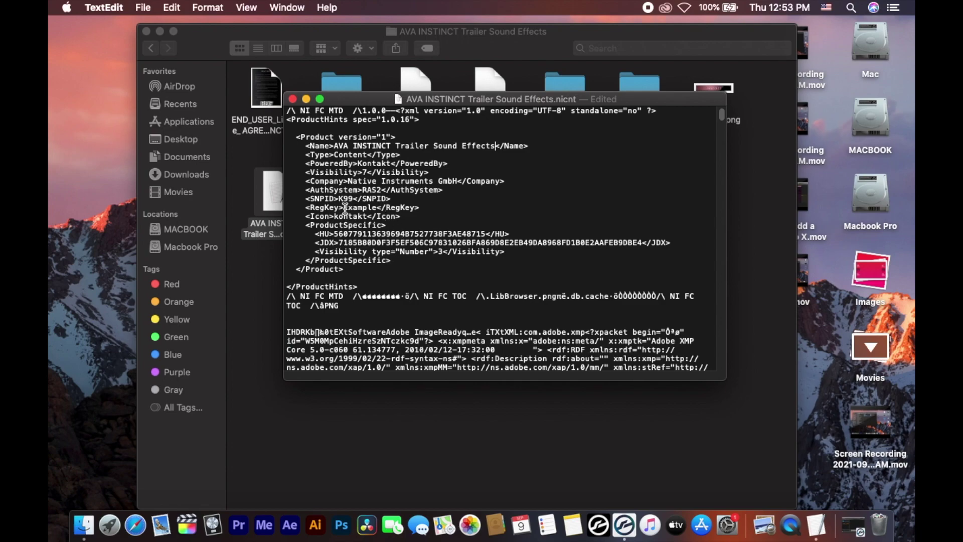
{"action": "left_click_drag", "start_coordinate": [343, 207], "coordinate": [376, 205]}
{"action": "type", "text": "AVA INSTINCT Trailer Sound Effects"}
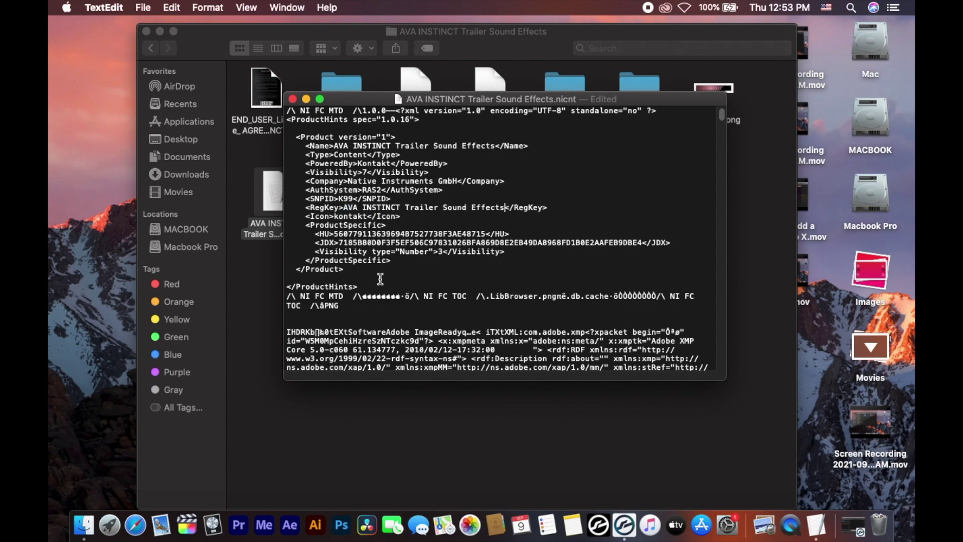
Change the SNPID from K99 to A99 and save the .nicnt file.
{"action": "left_click", "coordinate": [344, 199]}
{"action": "key", "text": "BackSpace"}
{"action": "type", "text": "A"}
{"action": "left_click", "coordinate": [141, 8]}
{"action": "left_click", "coordinate": [167, 84]}
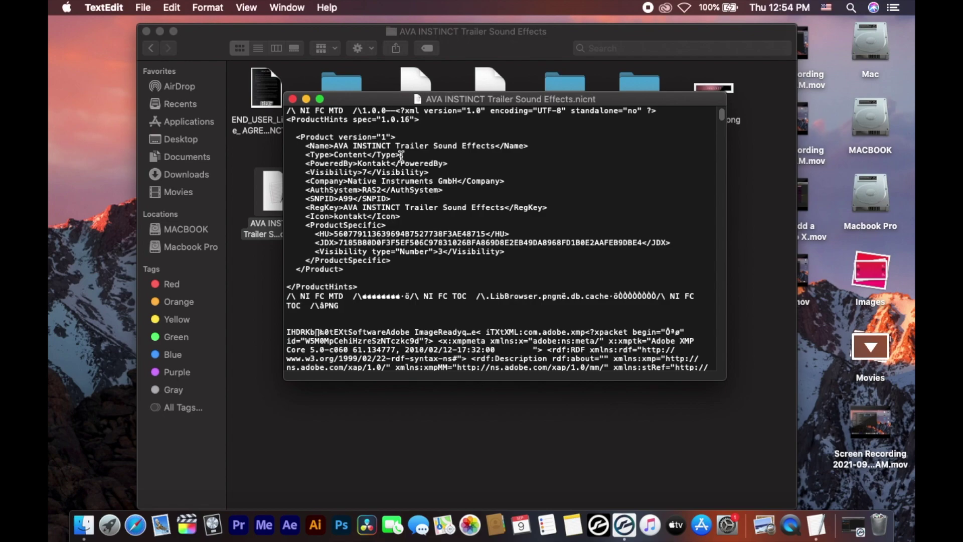
{"action": "key", "text": "super+s"}
Close the .nicnt document, minimize the Finder window, and bring Kontakt 5 back.
{"action": "left_click", "coordinate": [294, 100]}
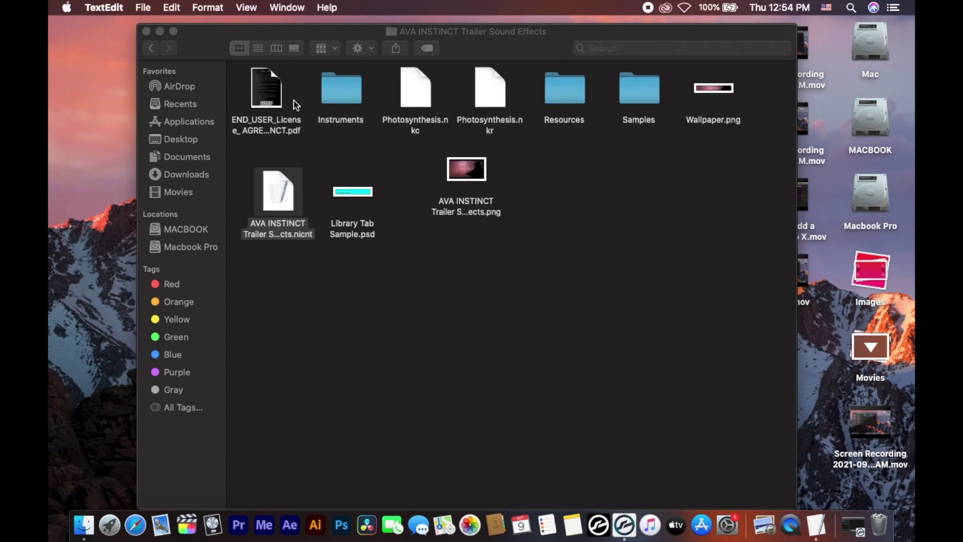
{"action": "left_click", "coordinate": [508, 316]}
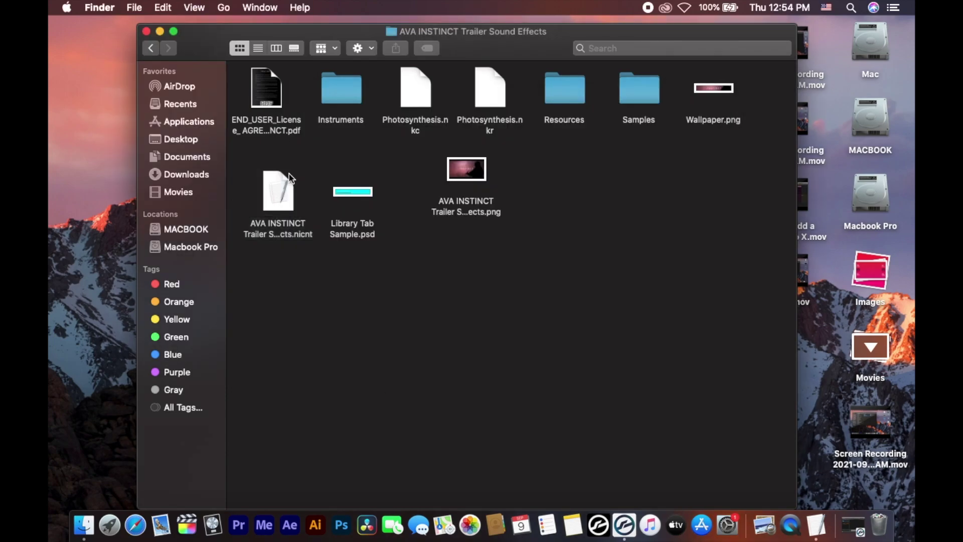
{"action": "left_click", "coordinate": [160, 32]}
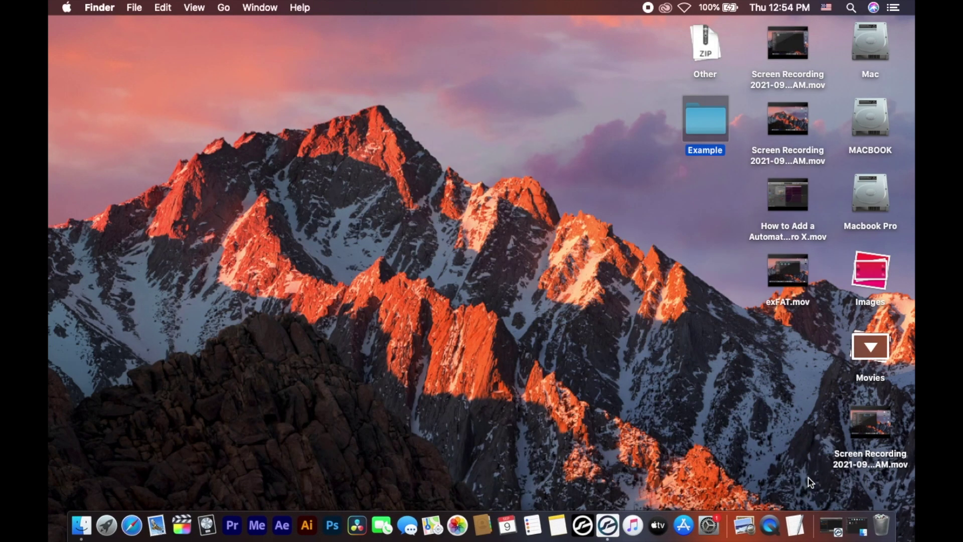
{"action": "left_click", "coordinate": [832, 526]}
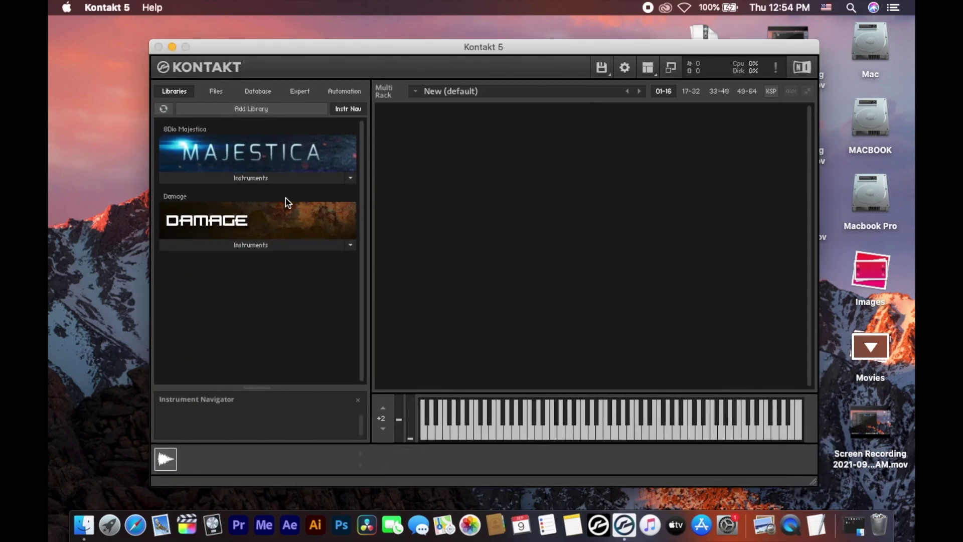
Add the AVA INSTINCT Trailer Sound Effects folder from KOntakt Library as a Kontakt library, authorizing with the admin password.
{"action": "left_click", "coordinate": [251, 108]}
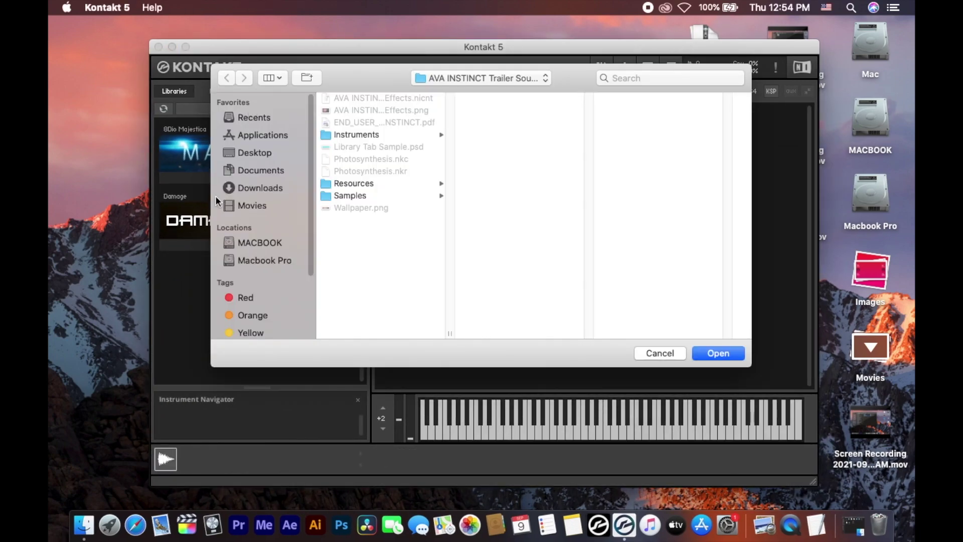
{"action": "left_click", "coordinate": [270, 261]}
{"action": "left_click", "coordinate": [377, 148]}
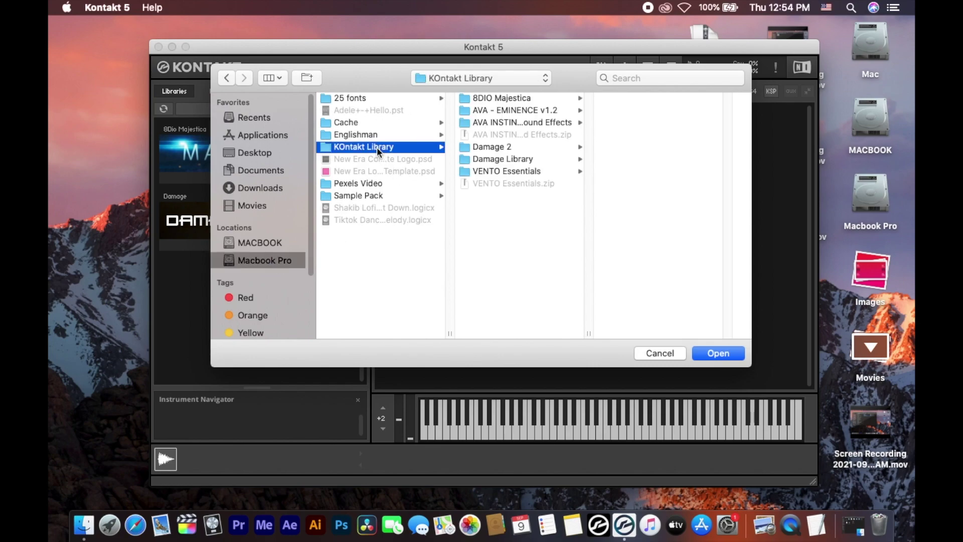
{"action": "left_click", "coordinate": [499, 121]}
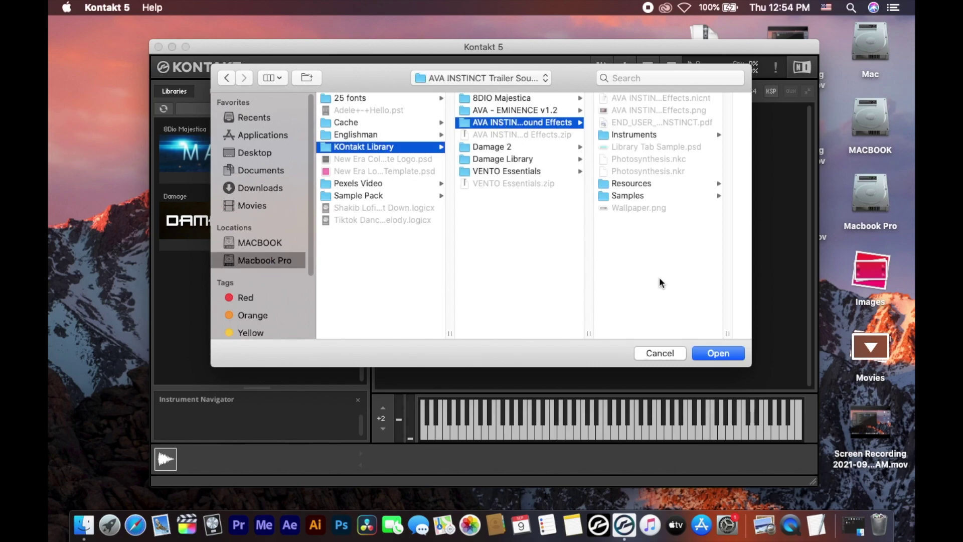
{"action": "left_click", "coordinate": [719, 353]}
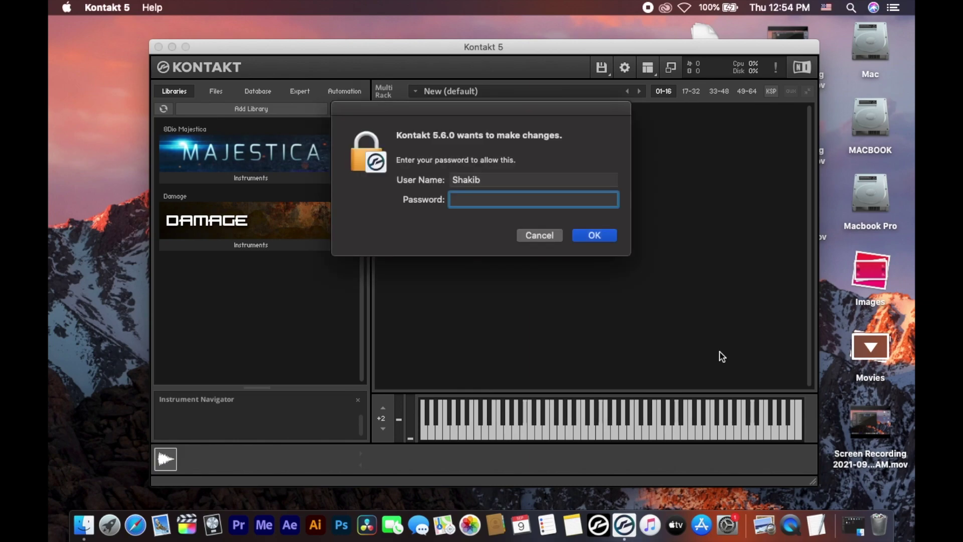
{"action": "type", "text": "•••••••"}
{"action": "key", "text": "Return"}
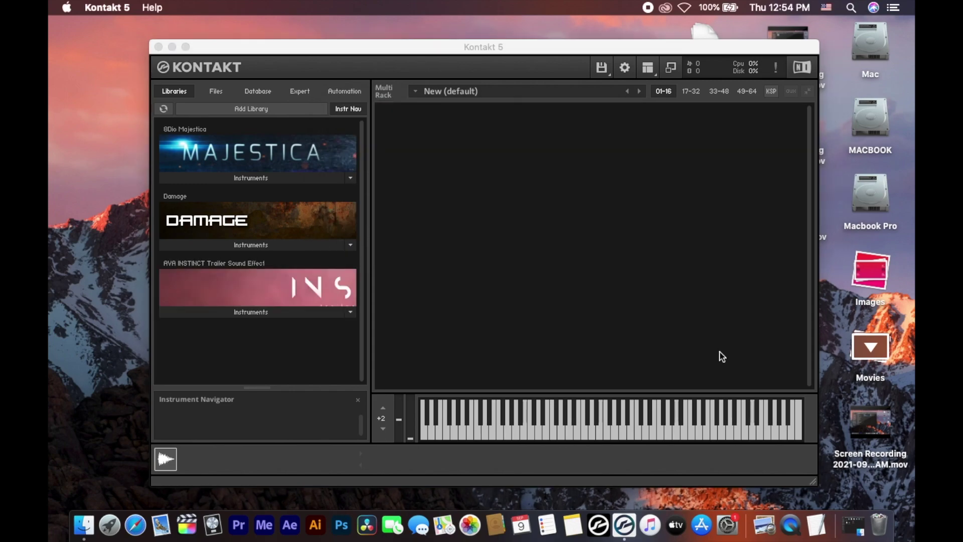